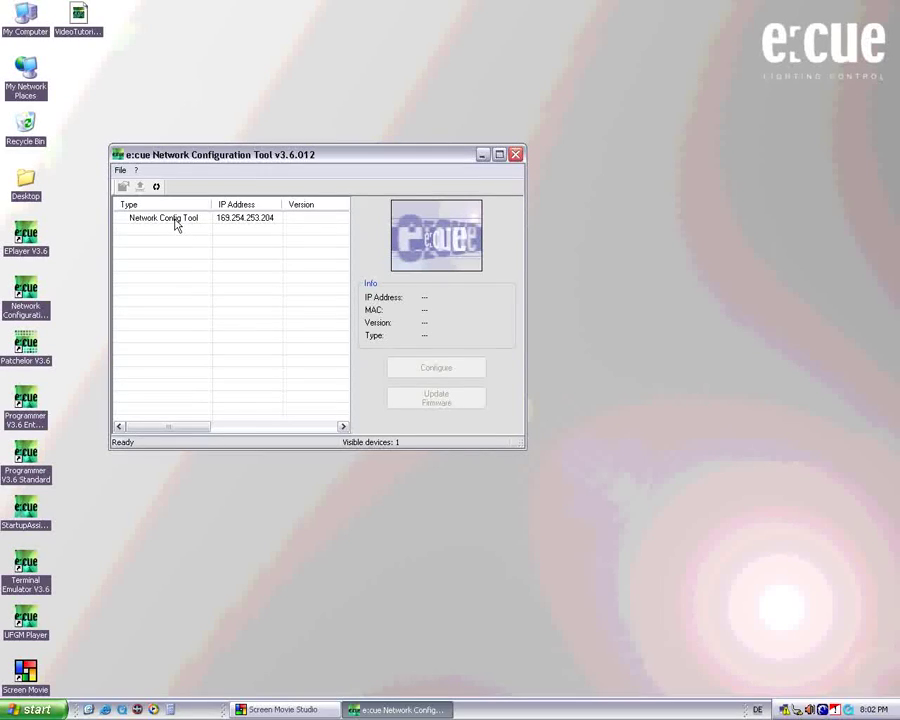
Show the Network Config Tool entry's details and refresh the device list, which still shows one device
left_click(175, 221)
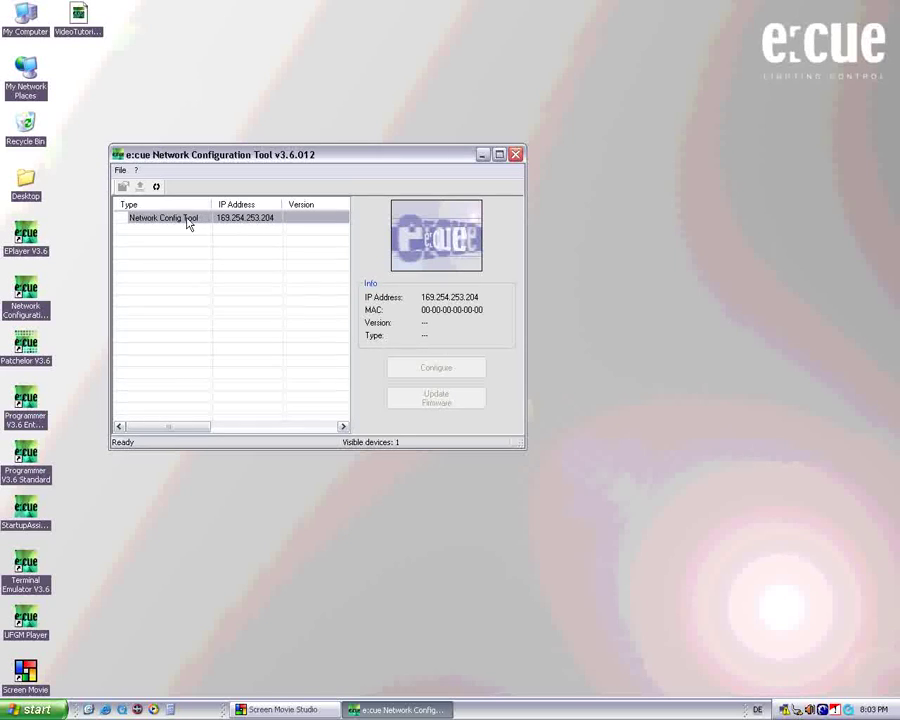
left_click(156, 187)
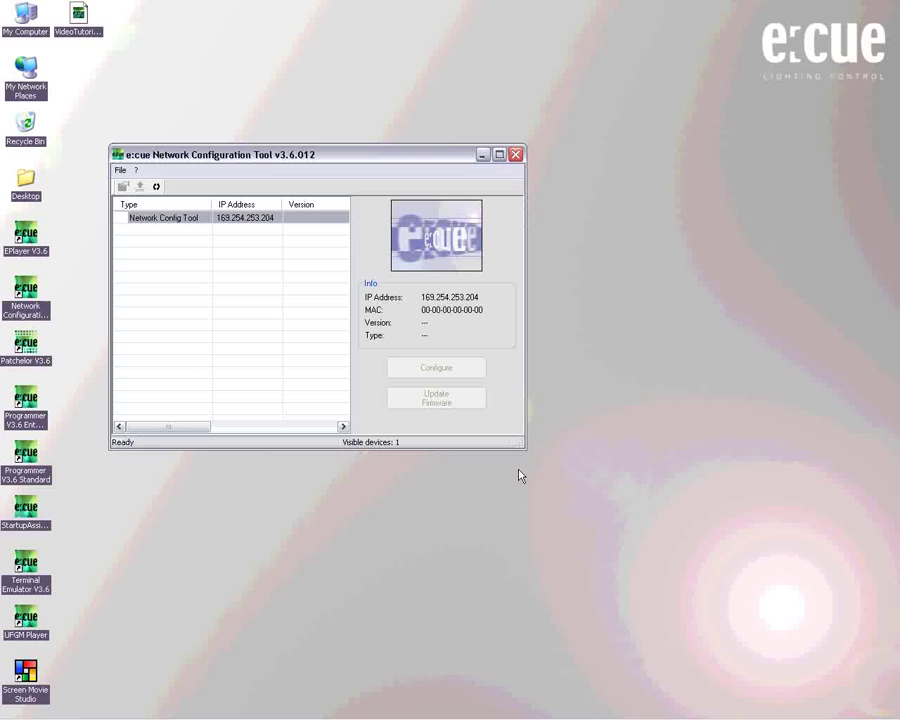
mouse_move(748, 716)
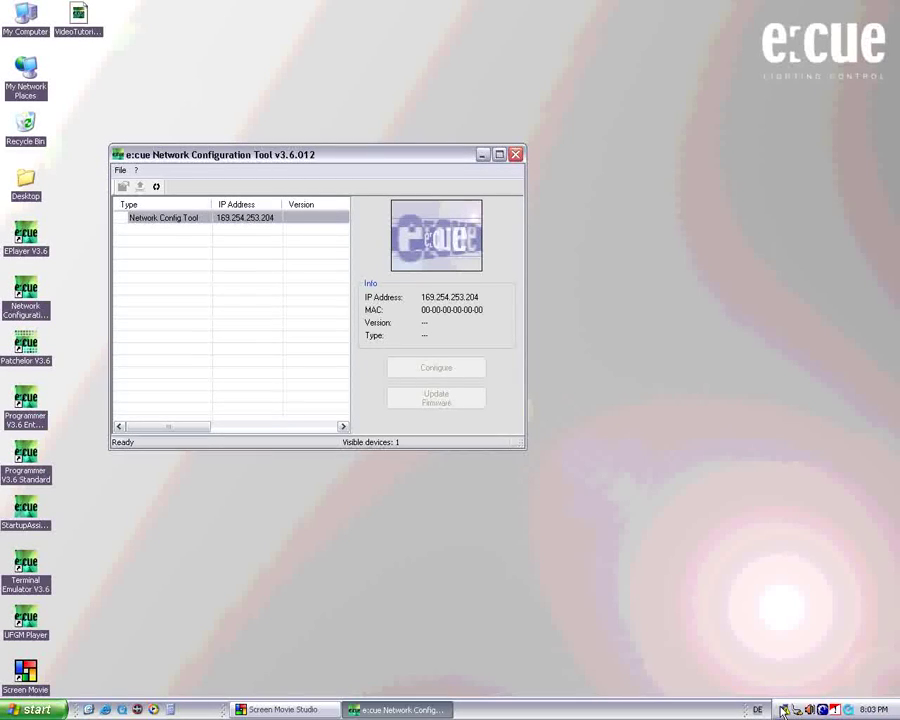
Open the Internet Protocol (TCP/IP) properties of the Local Area Connection
left_click(784, 710)
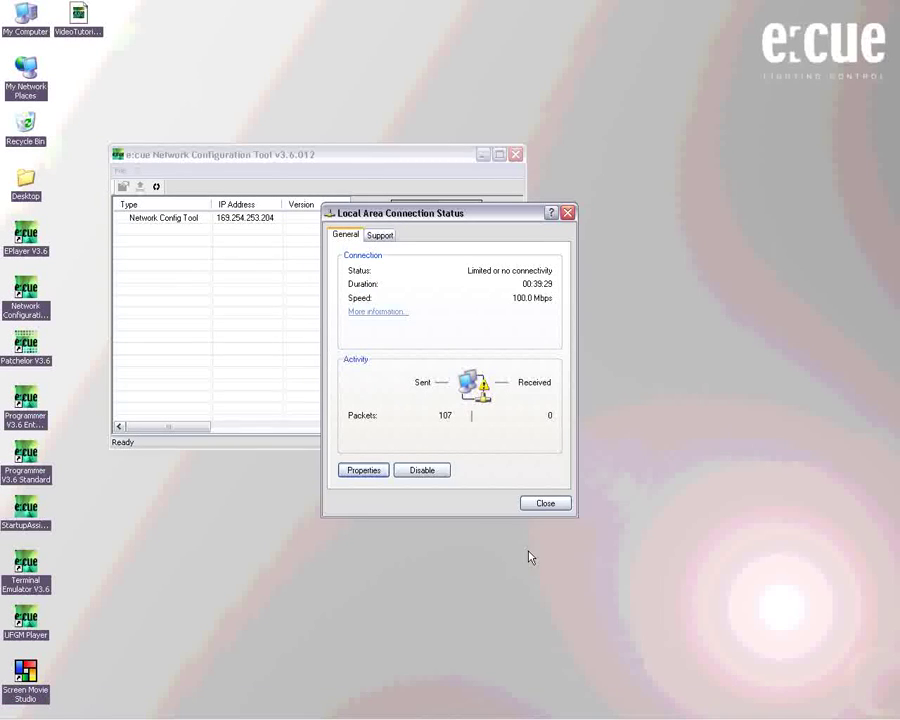
left_click(364, 470)
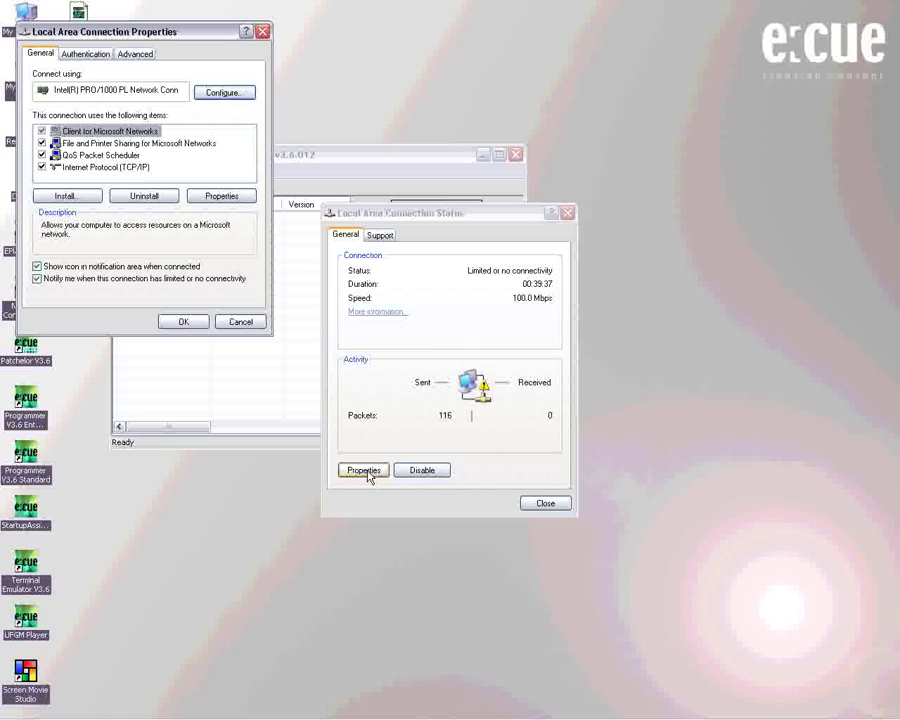
left_click(97, 168)
double_click(97, 168)
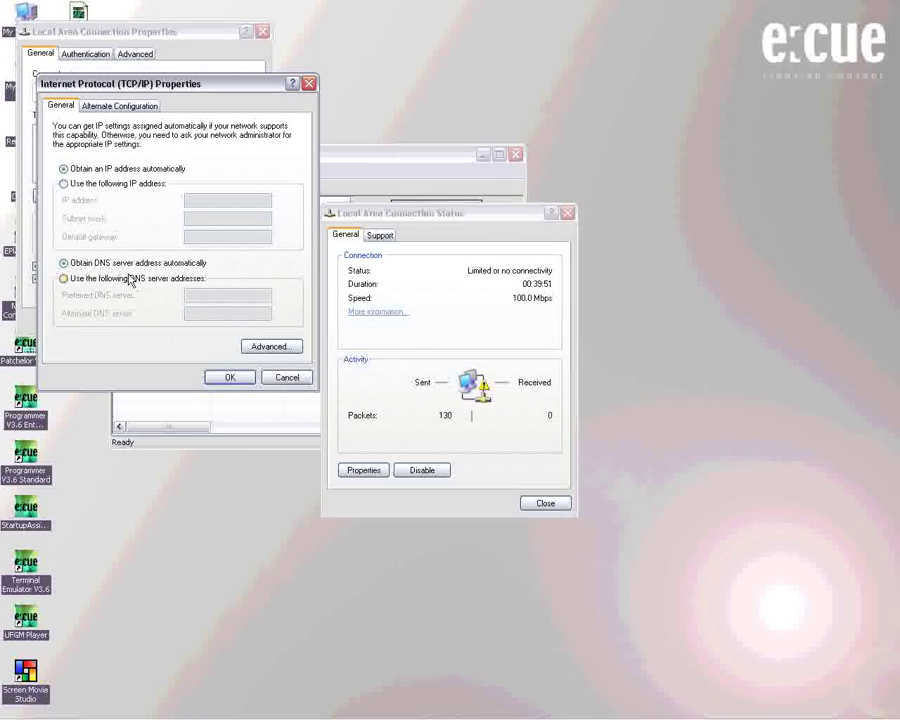
Assign static IP 192.168.123.100 with subnet mask 255.255.255.0 and accept the TCP/IP settings
left_click(64, 185)
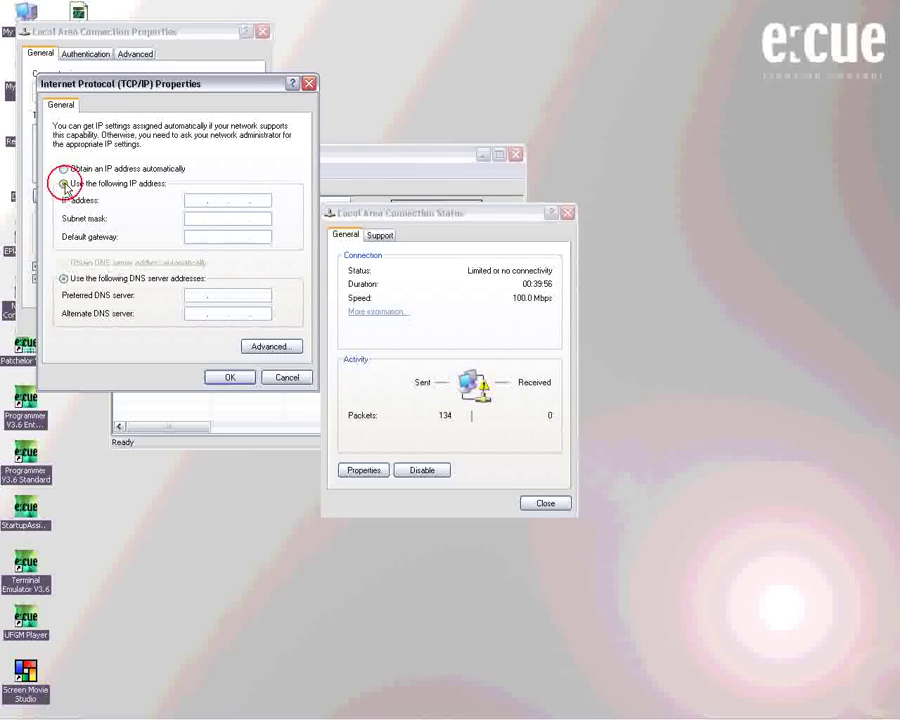
left_click(196, 198)
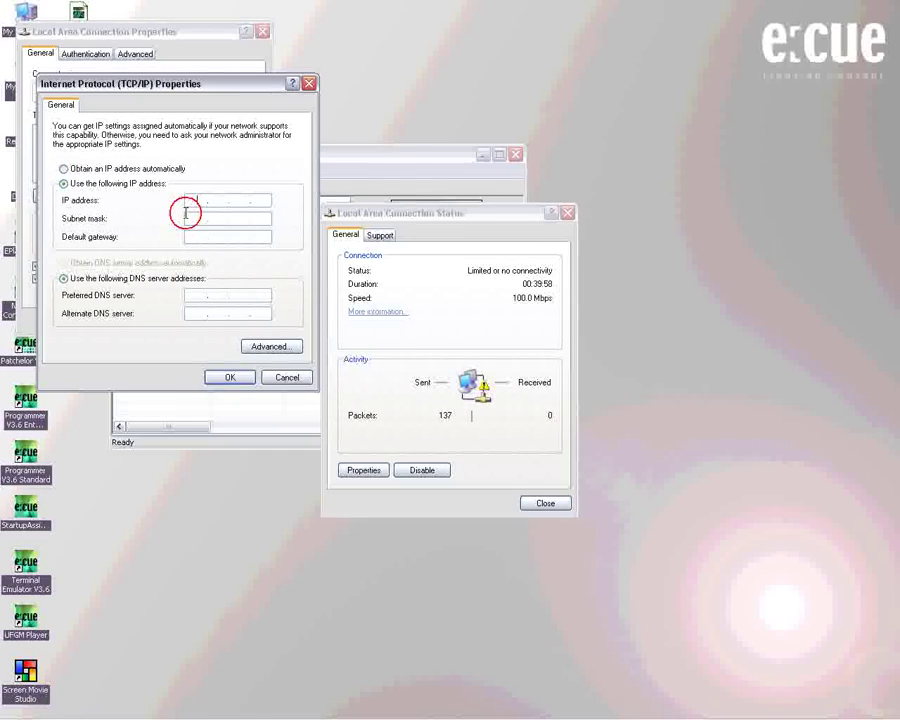
type("192 . 168 . ")
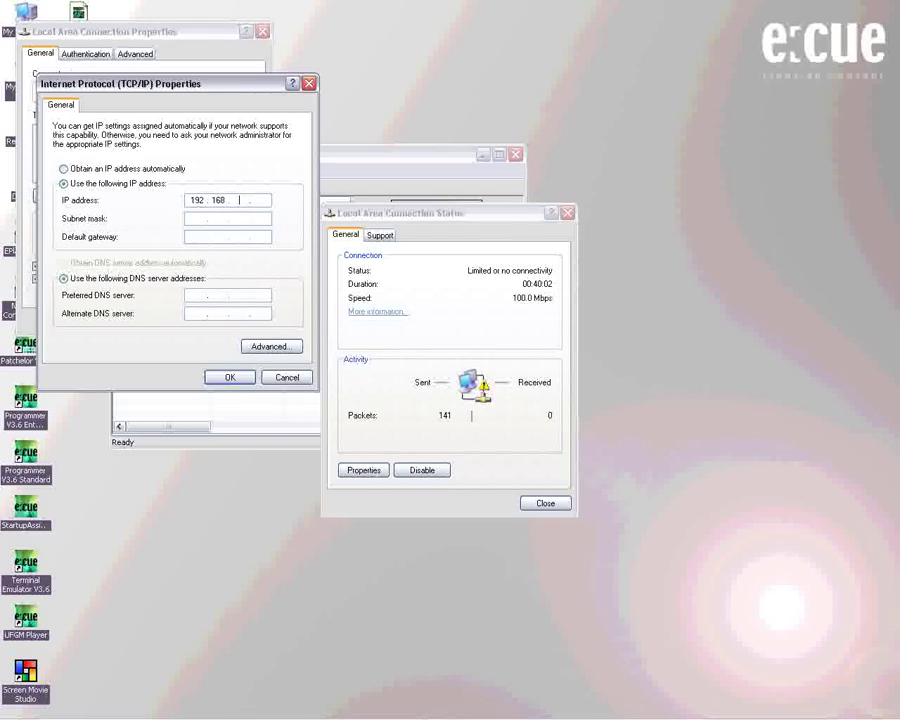
type("123 . 100")
left_click(193, 218)
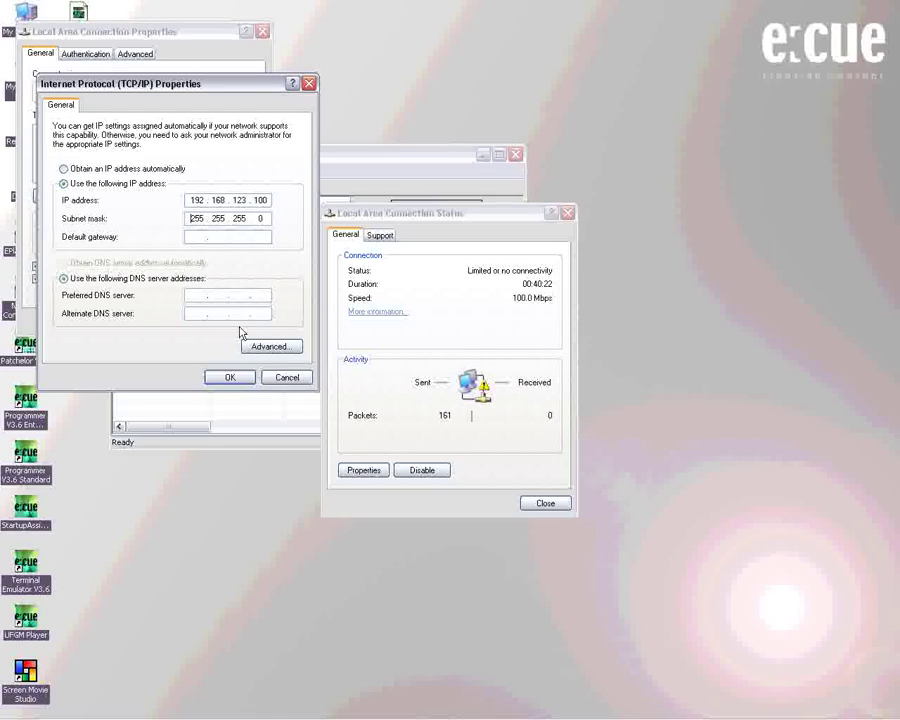
left_click(241, 381)
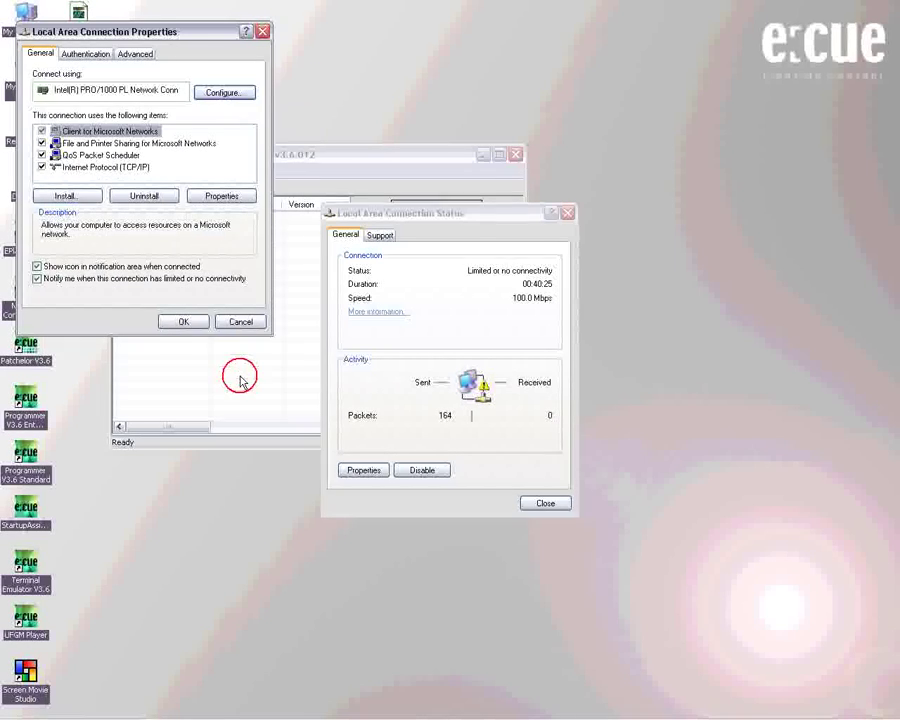
Apply the Local Area Connection properties and close the connection status window
left_click(183, 322)
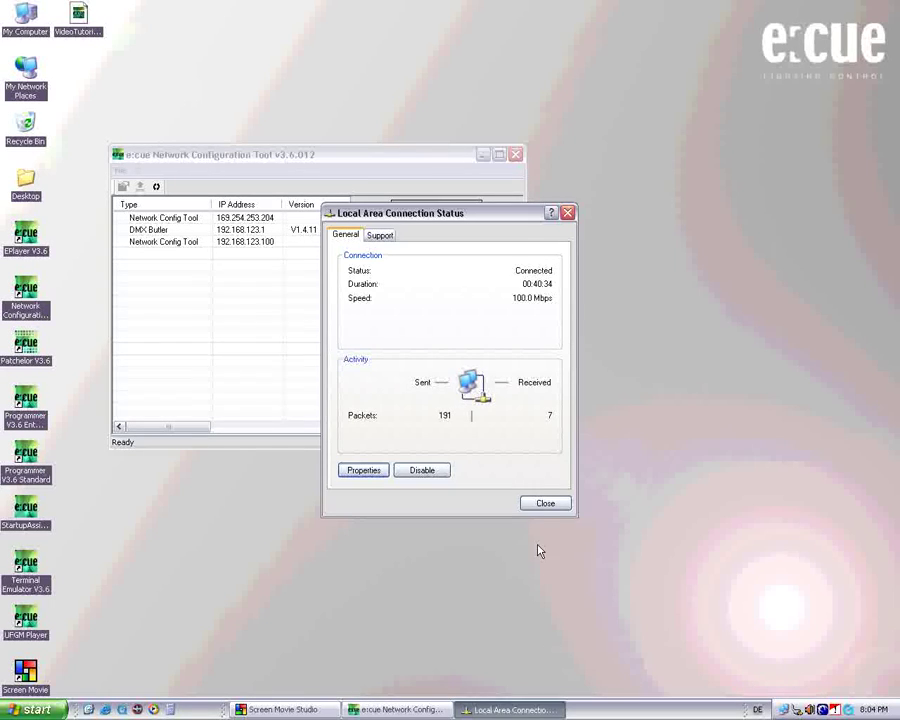
left_click(540, 504)
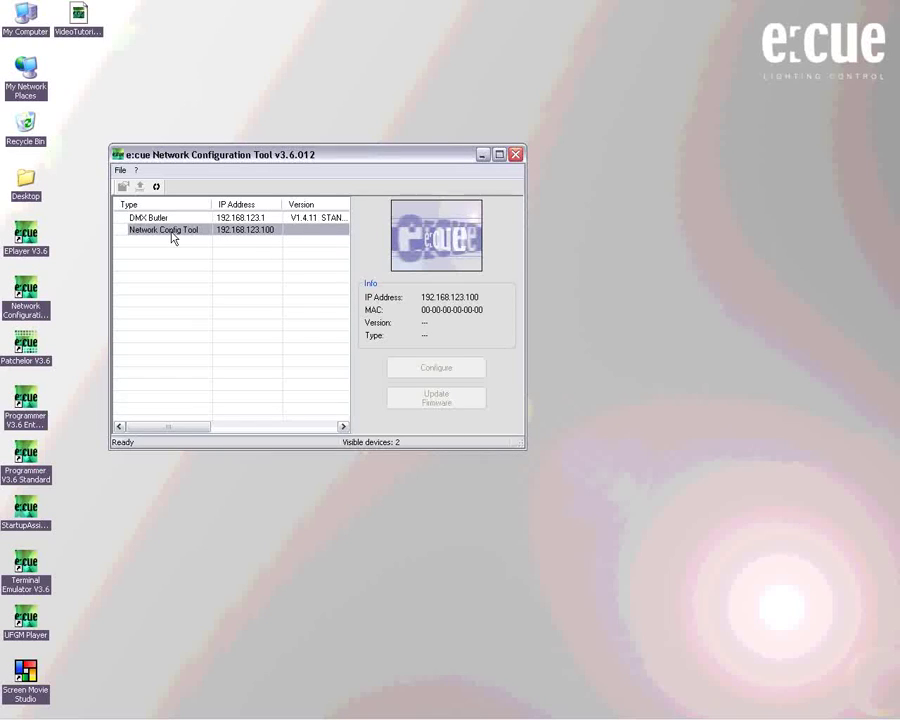
Select DMX Butler and widen the Version and Status columns to read V1.4.11 STAND ALONE
left_click(153, 220)
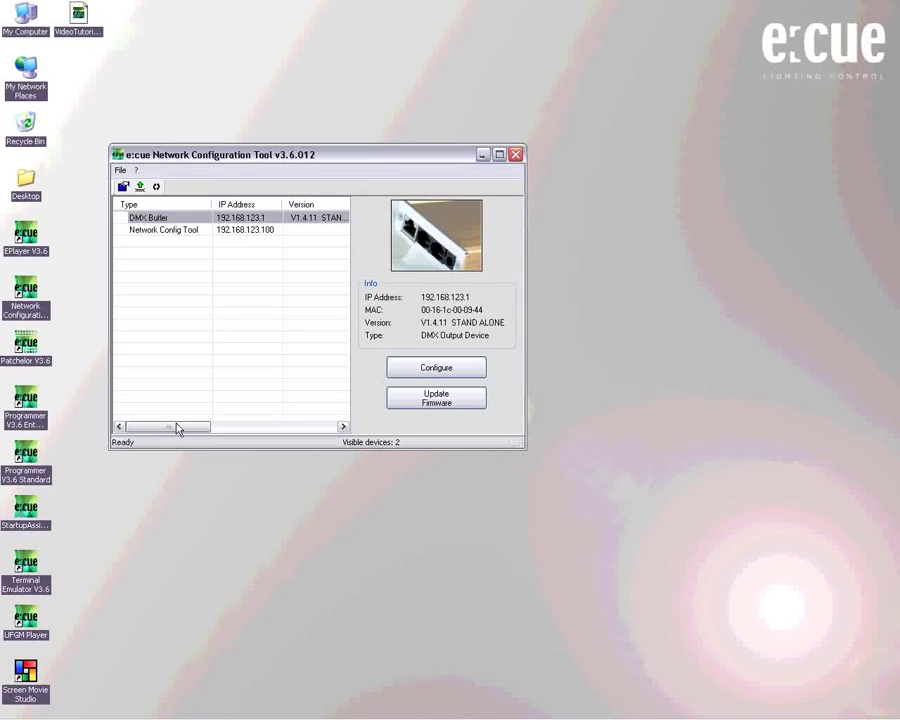
left_click_drag(177, 428, 233, 430)
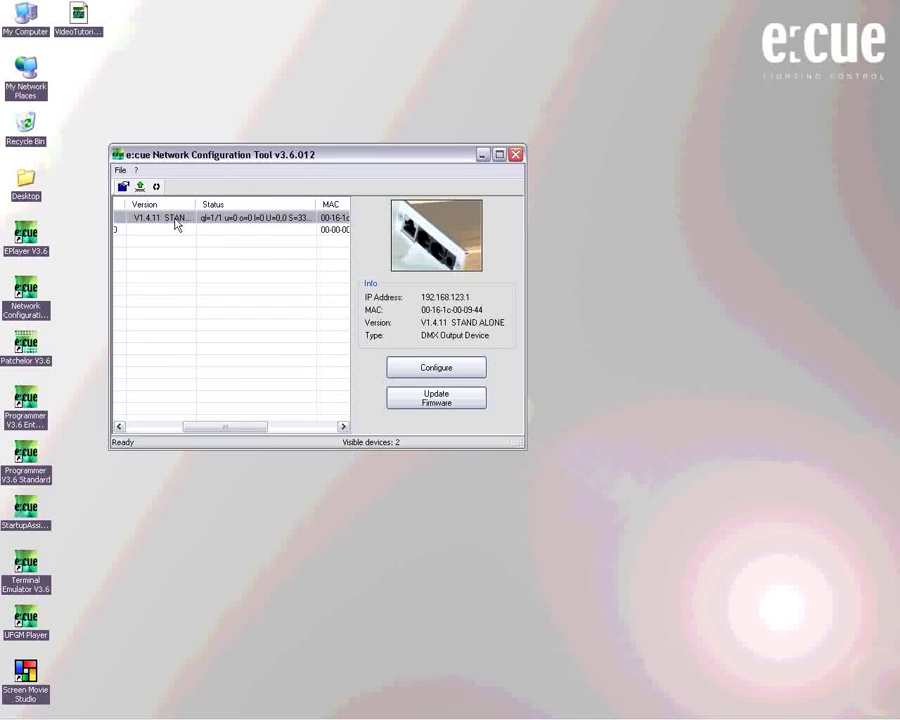
left_click_drag(194, 203, 244, 203)
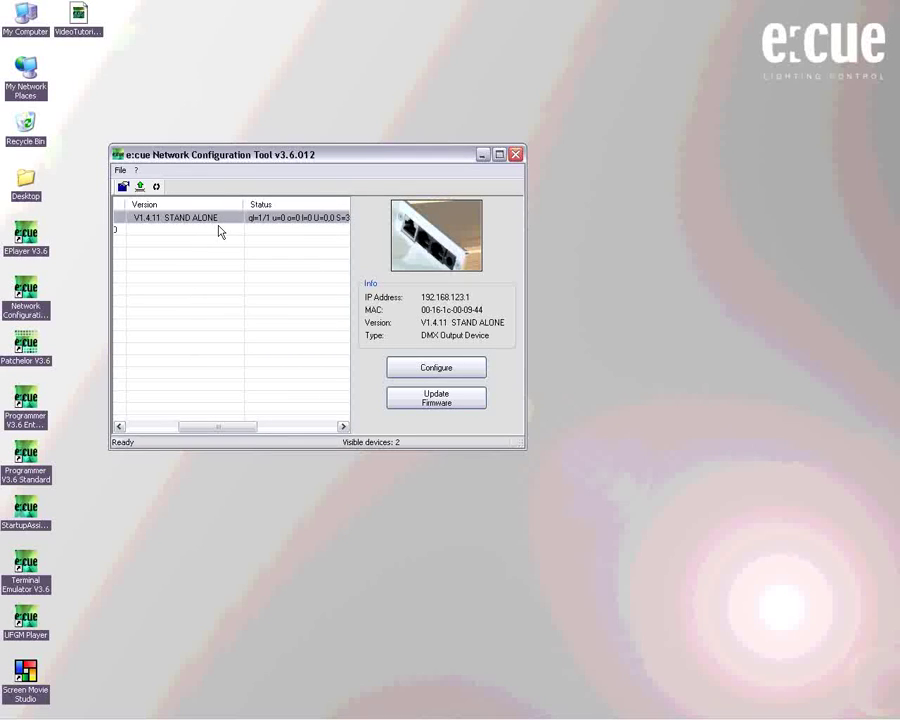
left_click_drag(227, 427, 262, 427)
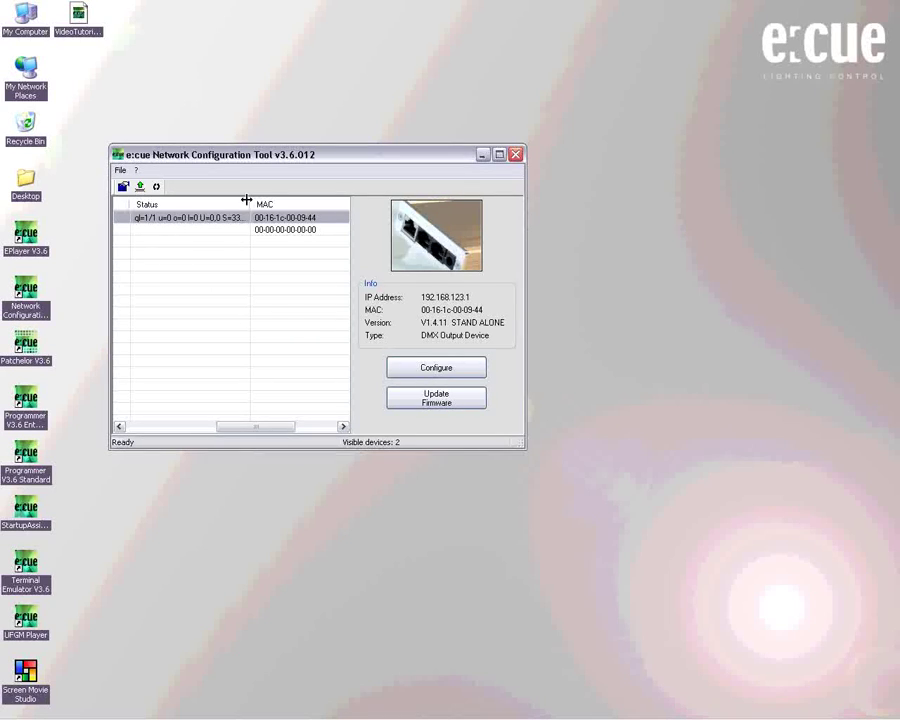
left_click_drag(248, 201, 286, 201)
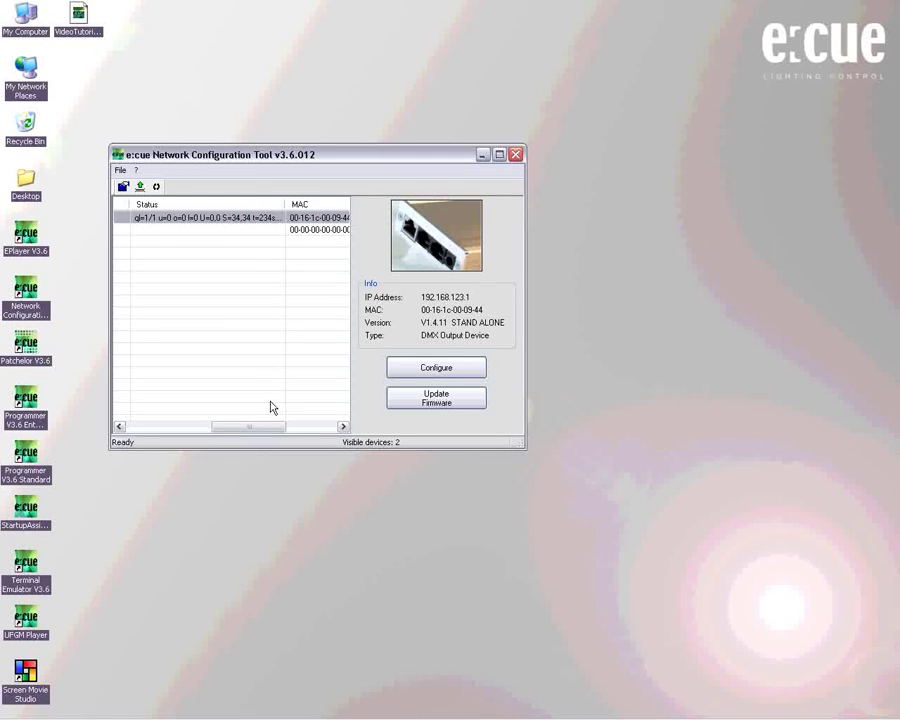
left_click_drag(257, 428, 303, 426)
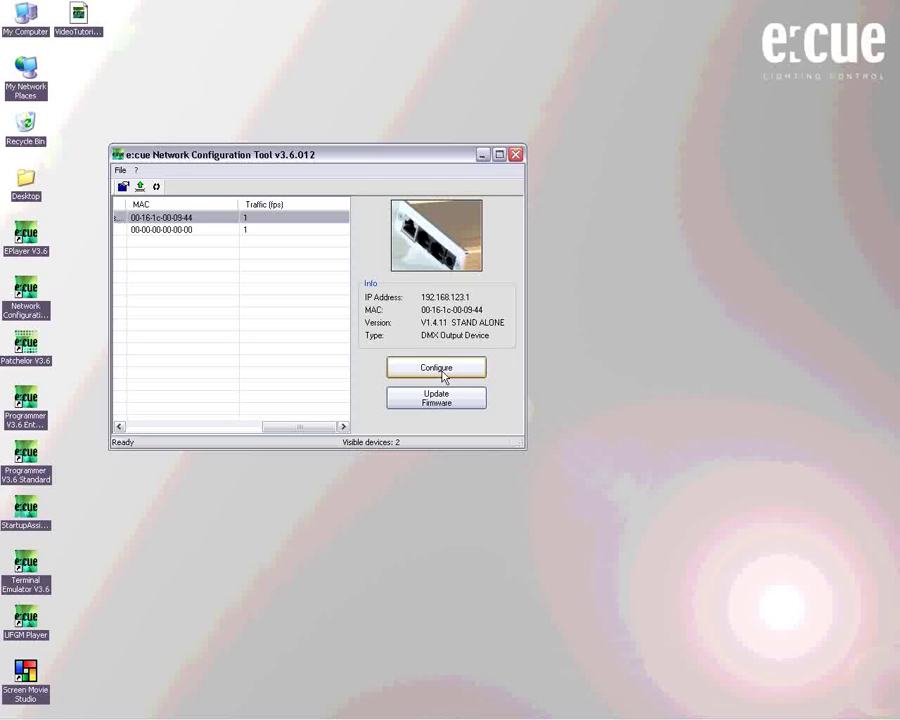
left_click_drag(311, 427, 166, 430)
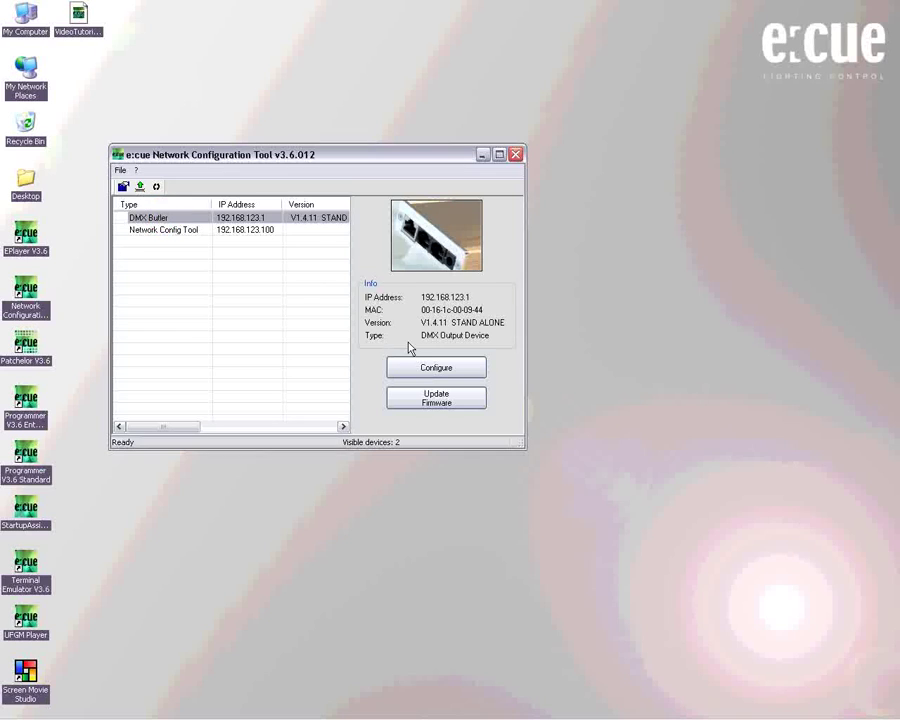
left_click(446, 374)
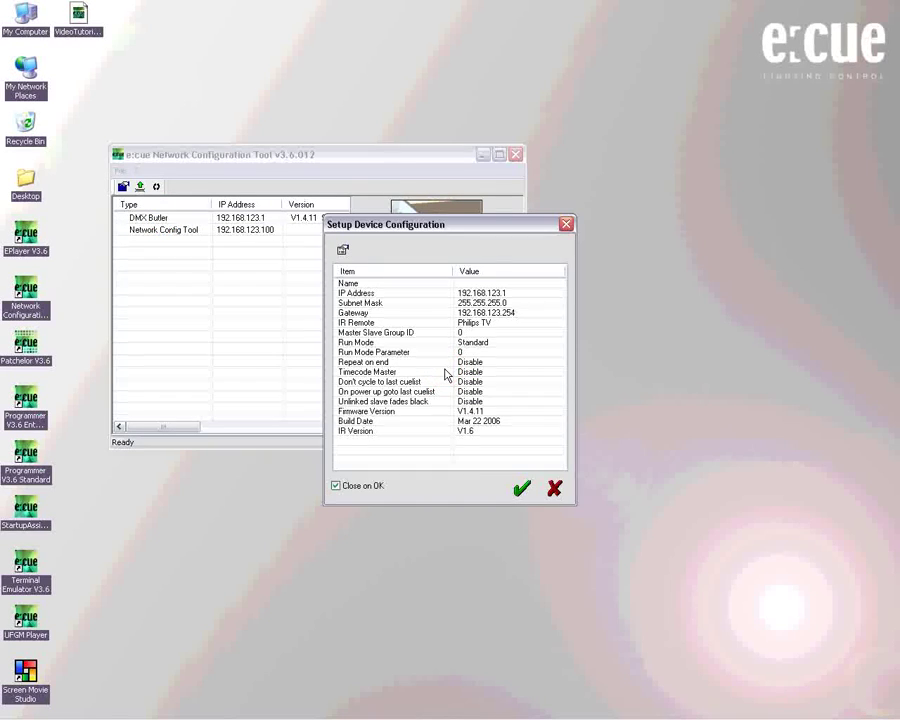
left_click(519, 284)
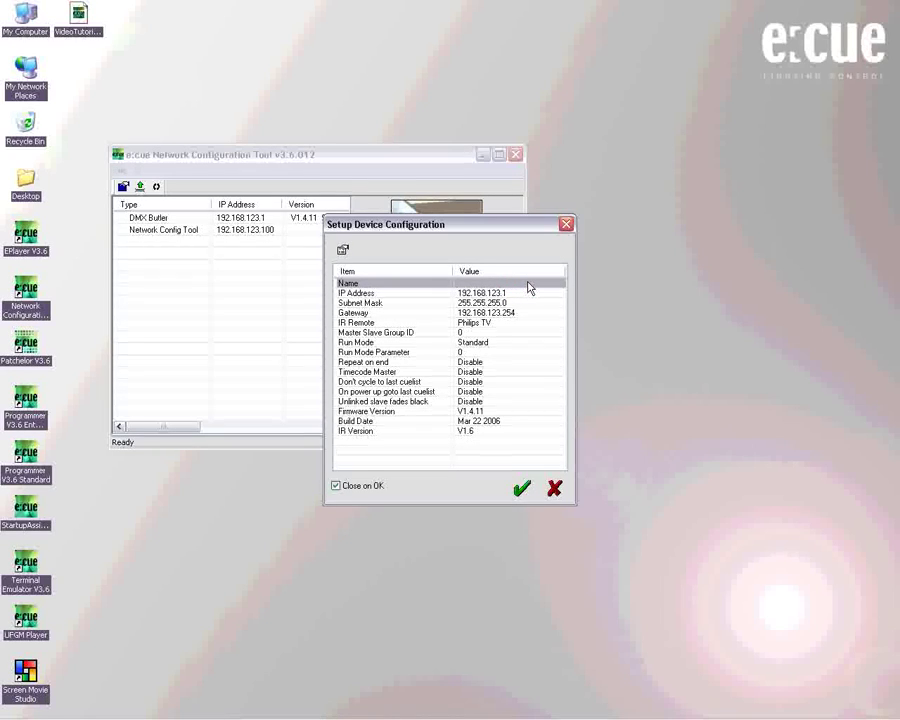
double_click(528, 287)
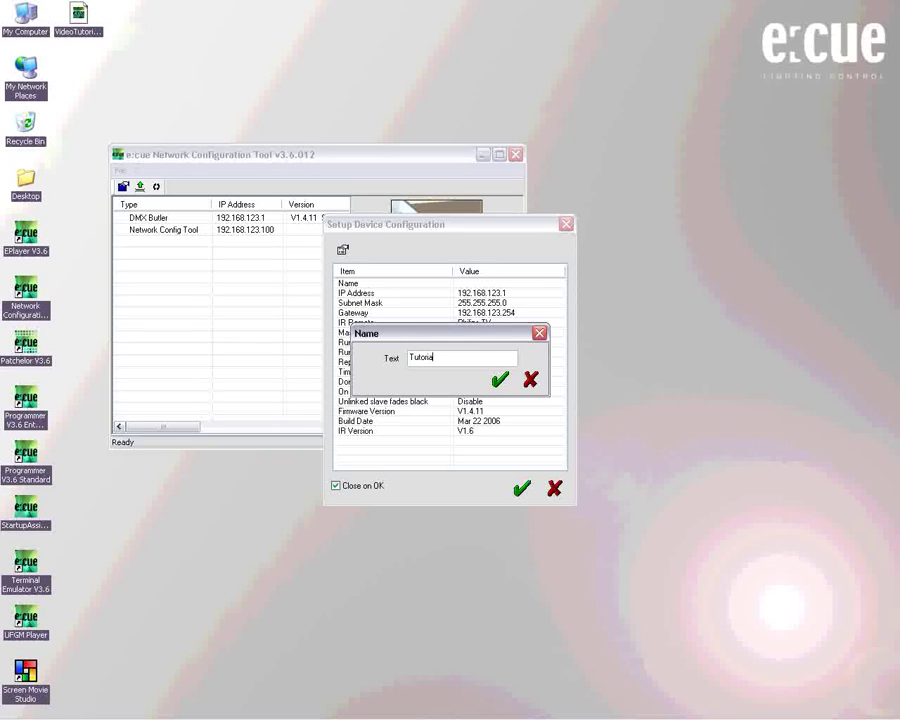
type("Tutorialtest")
left_click(499, 381)
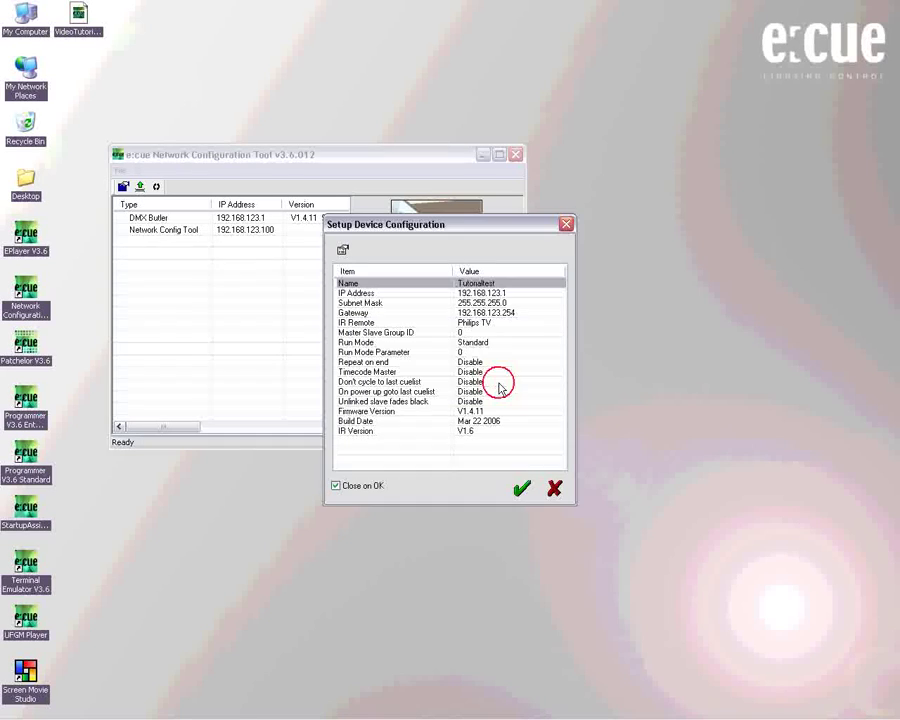
left_click(515, 294)
double_click(515, 294)
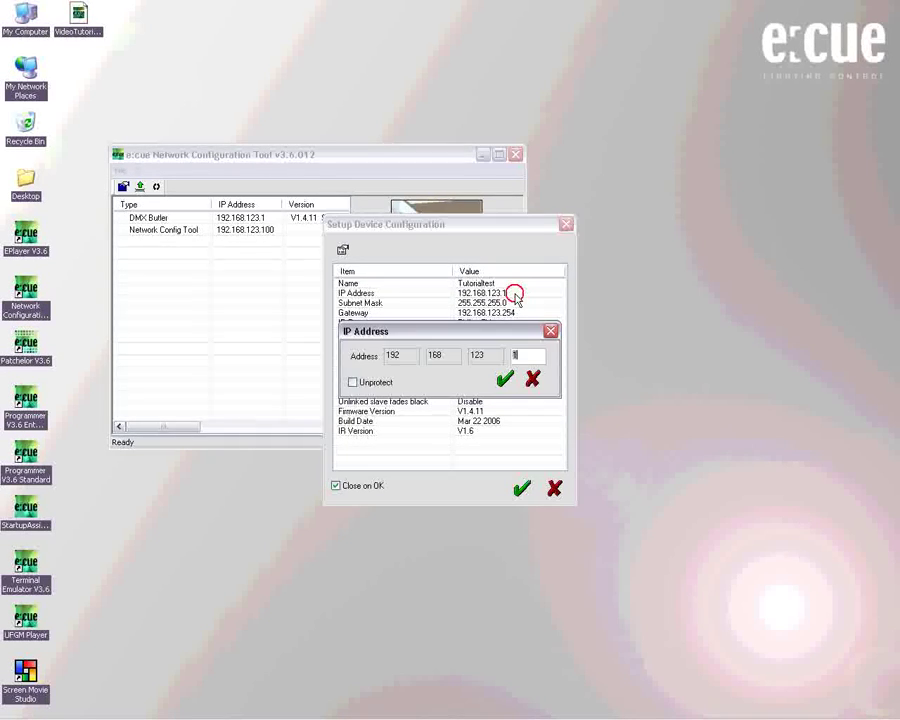
left_click(525, 355)
type("2")
left_click(353, 382)
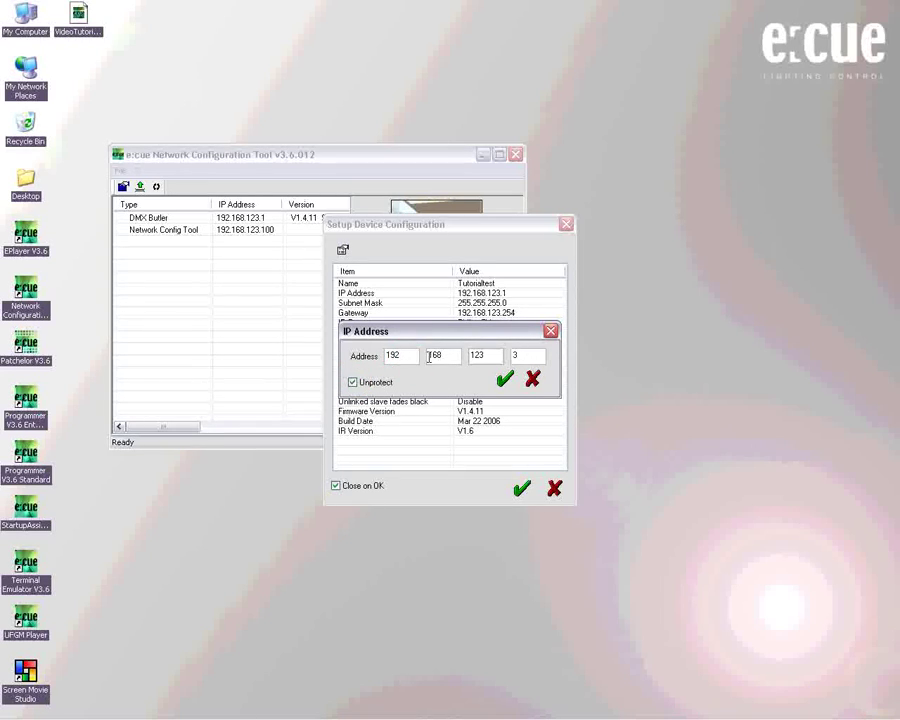
left_click(476, 355)
left_click(526, 355)
left_click(505, 380)
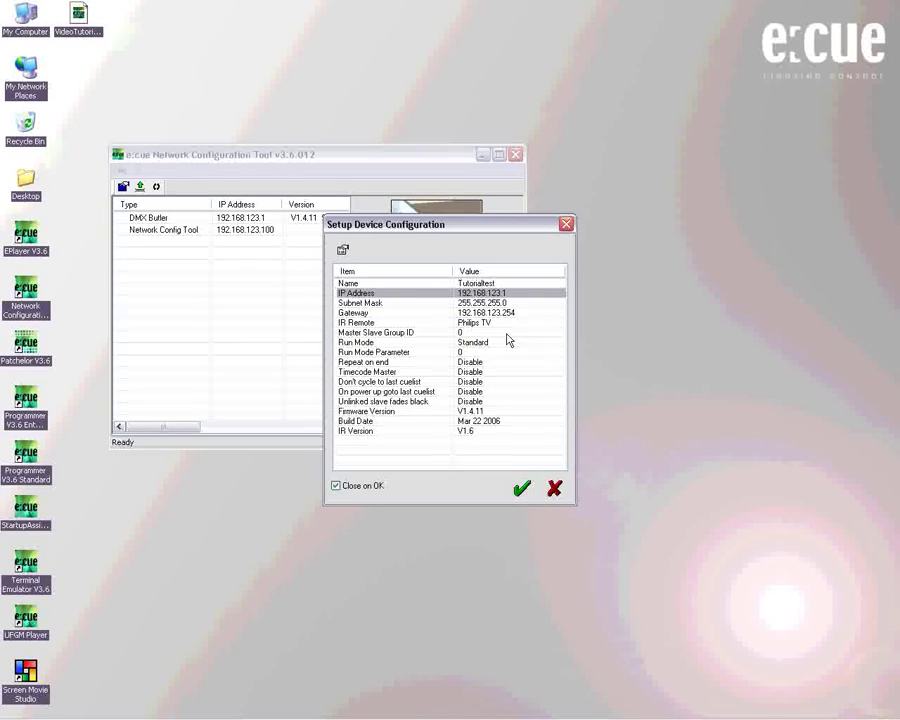
left_click(533, 303)
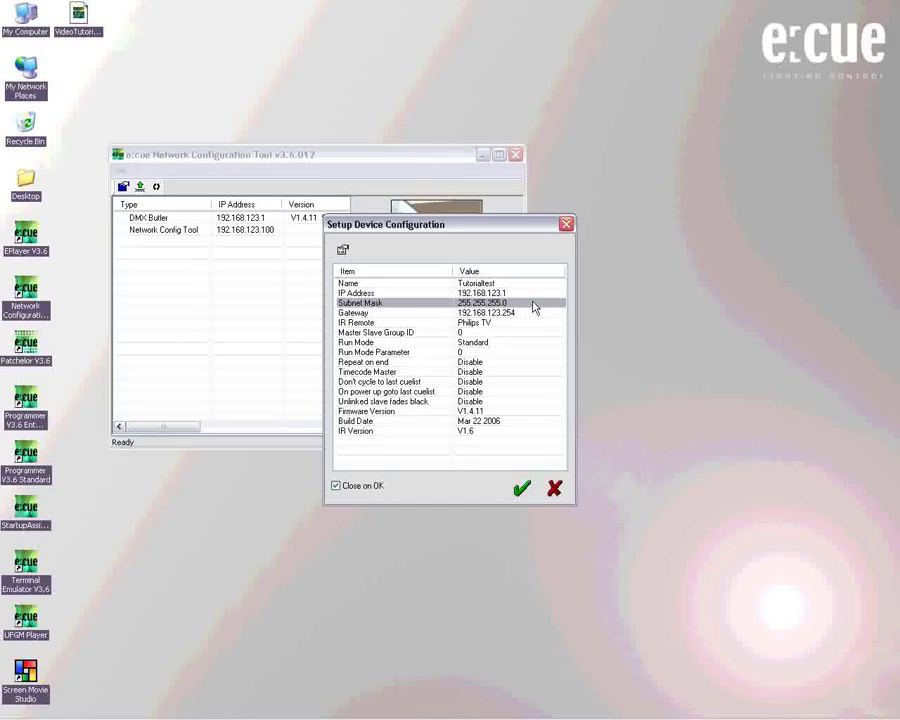
double_click(533, 303)
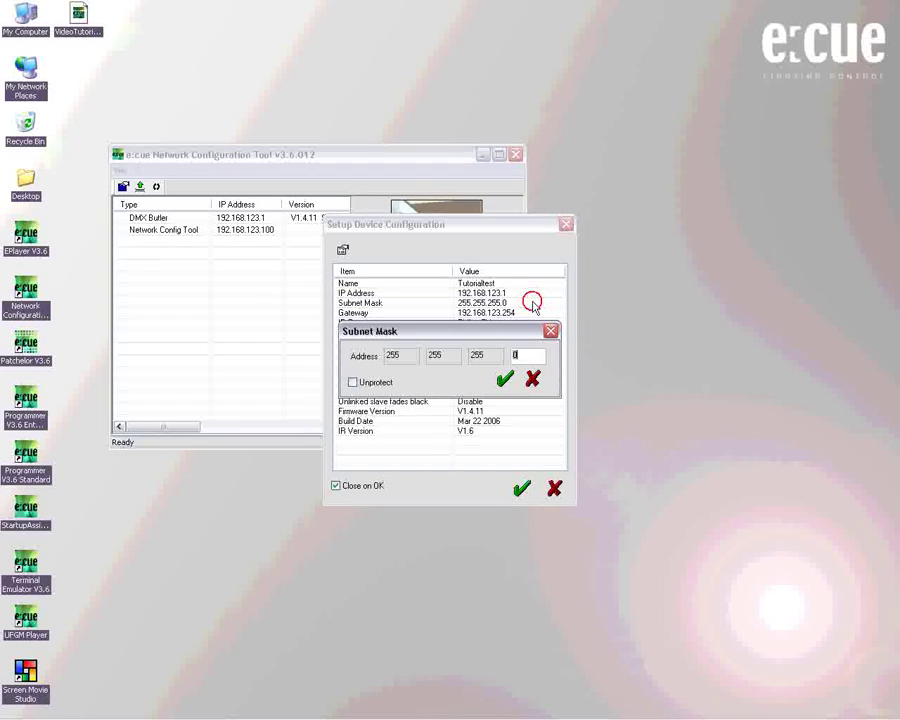
left_click(508, 380)
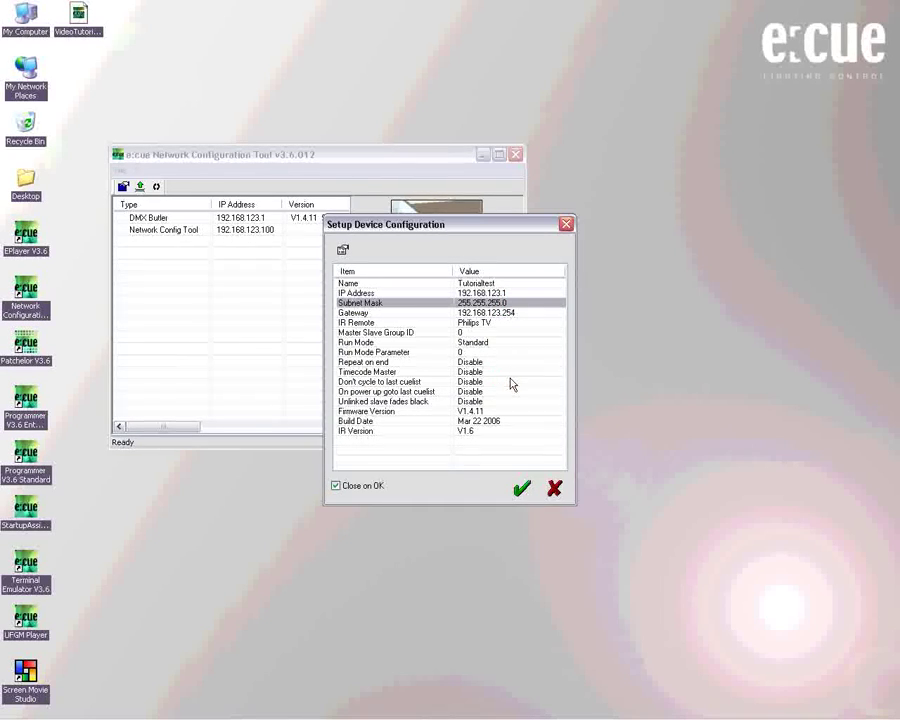
left_click(519, 314)
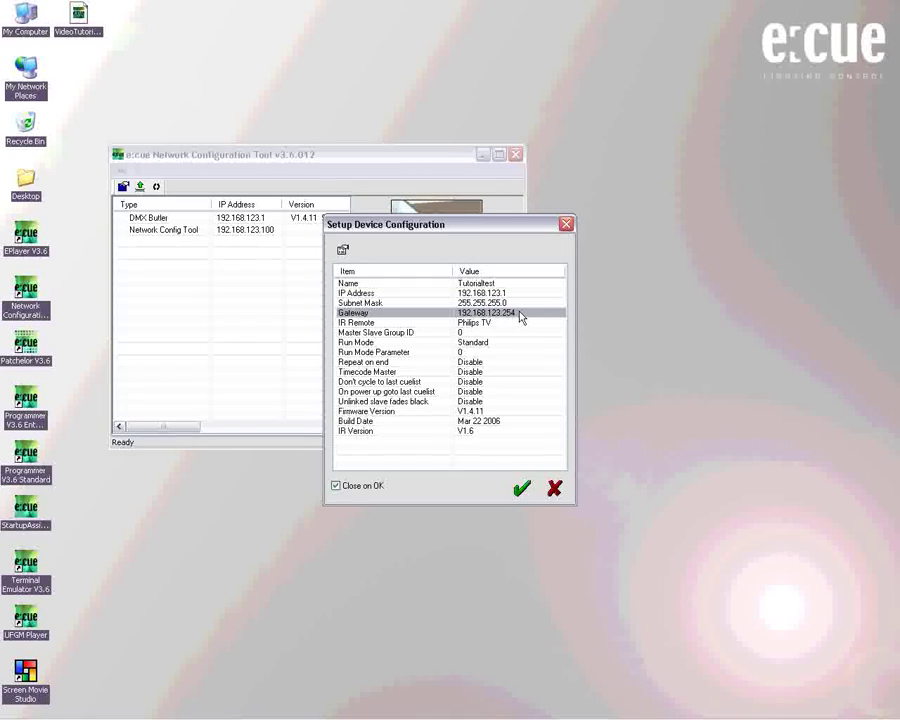
double_click(519, 314)
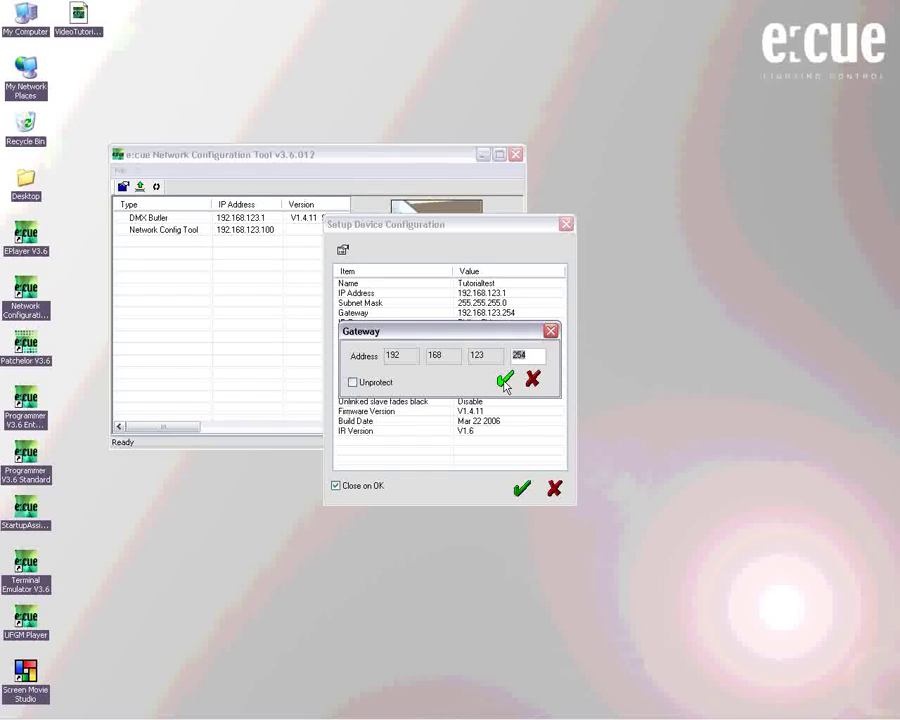
left_click(505, 381)
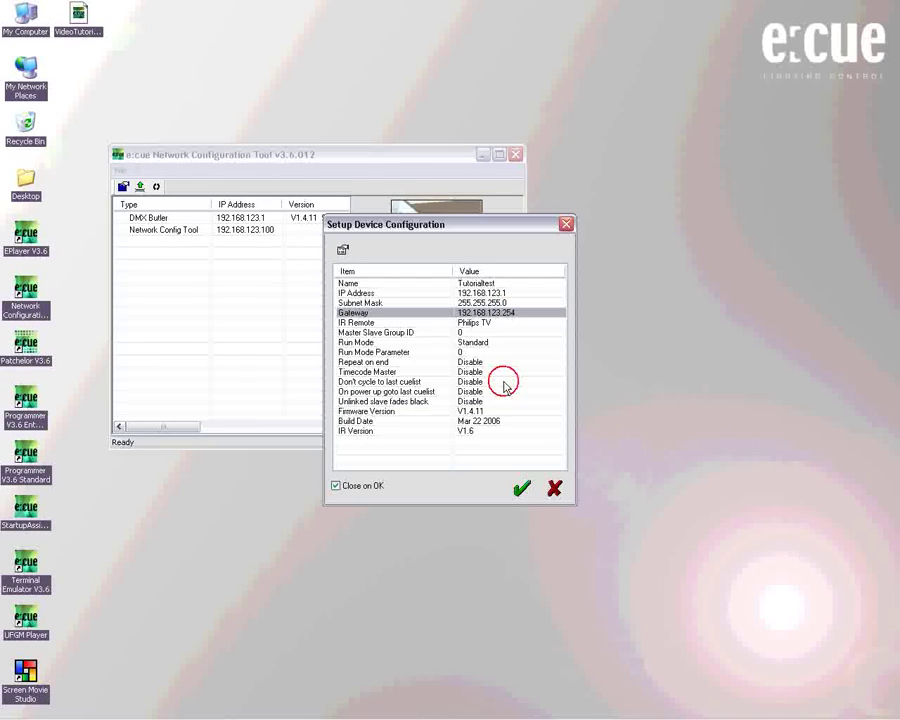
Set the DMX Butler's IR Remote to Moodlight IR
left_click(501, 323)
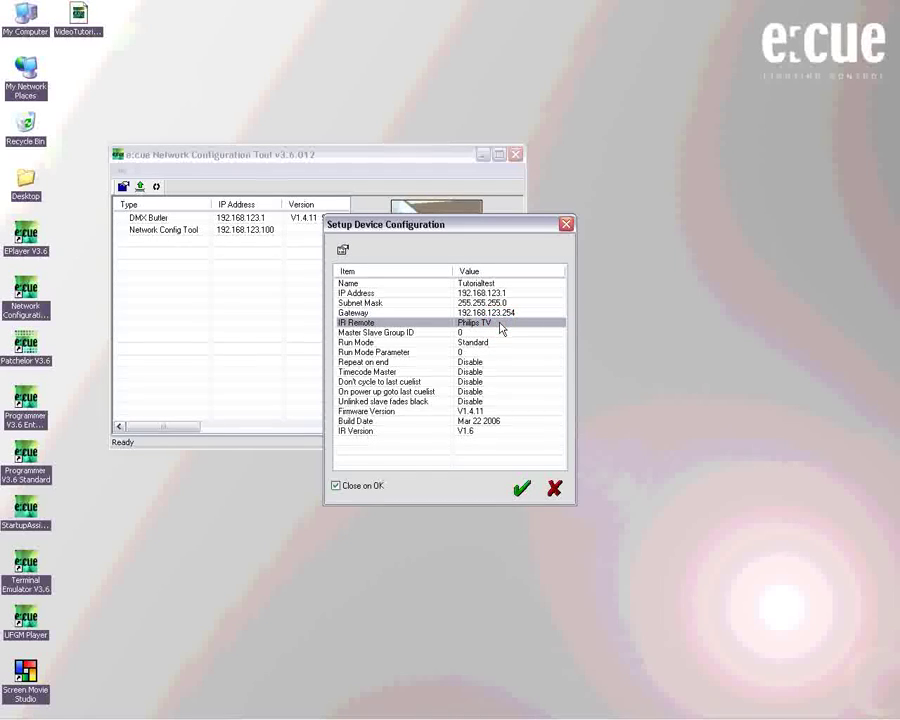
double_click(553, 323)
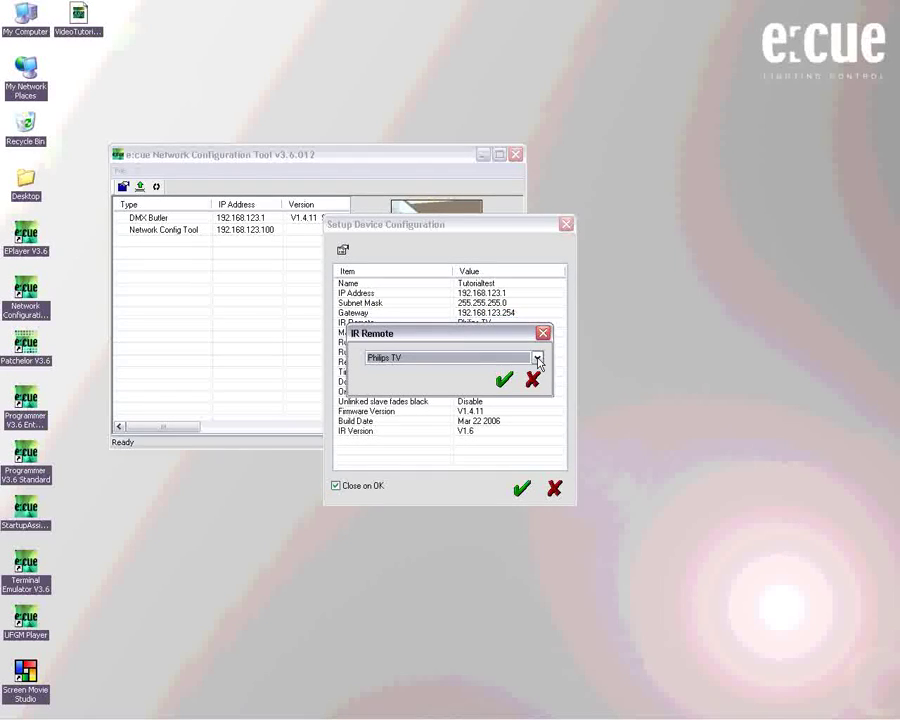
left_click(537, 358)
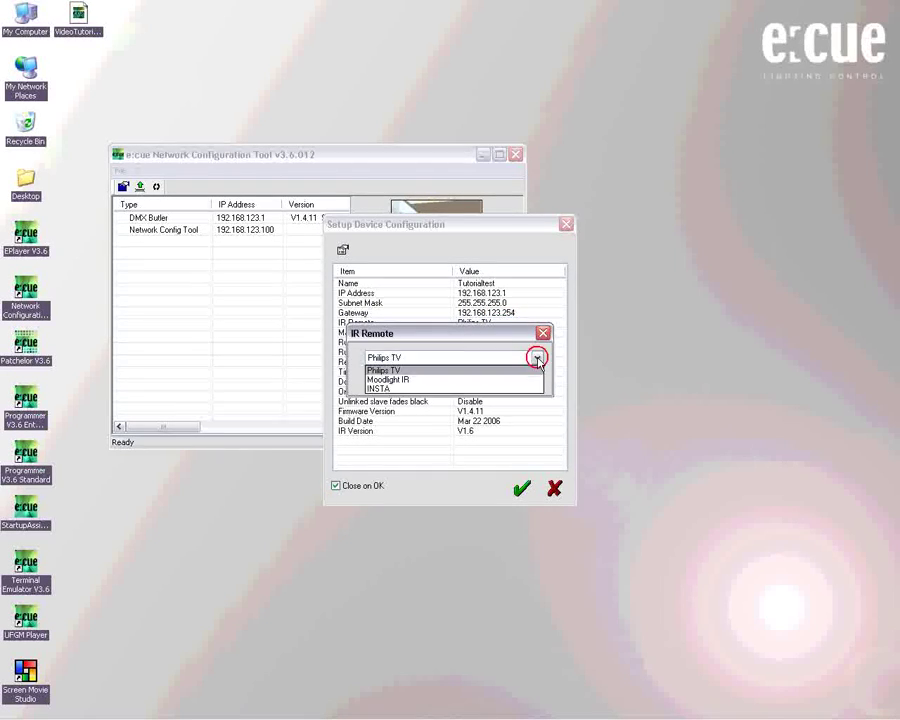
left_click(418, 381)
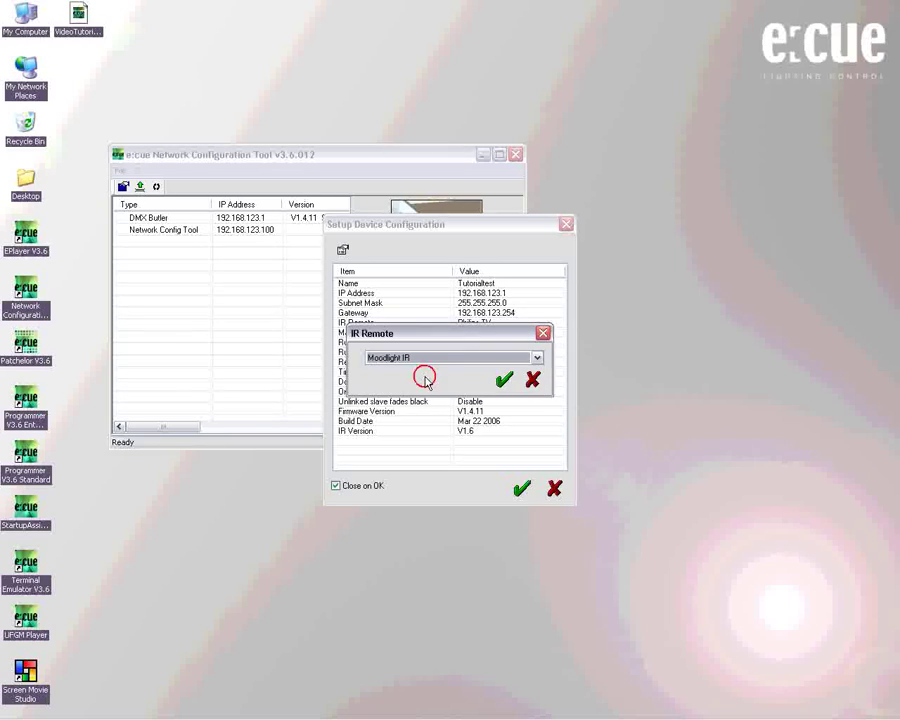
left_click(506, 380)
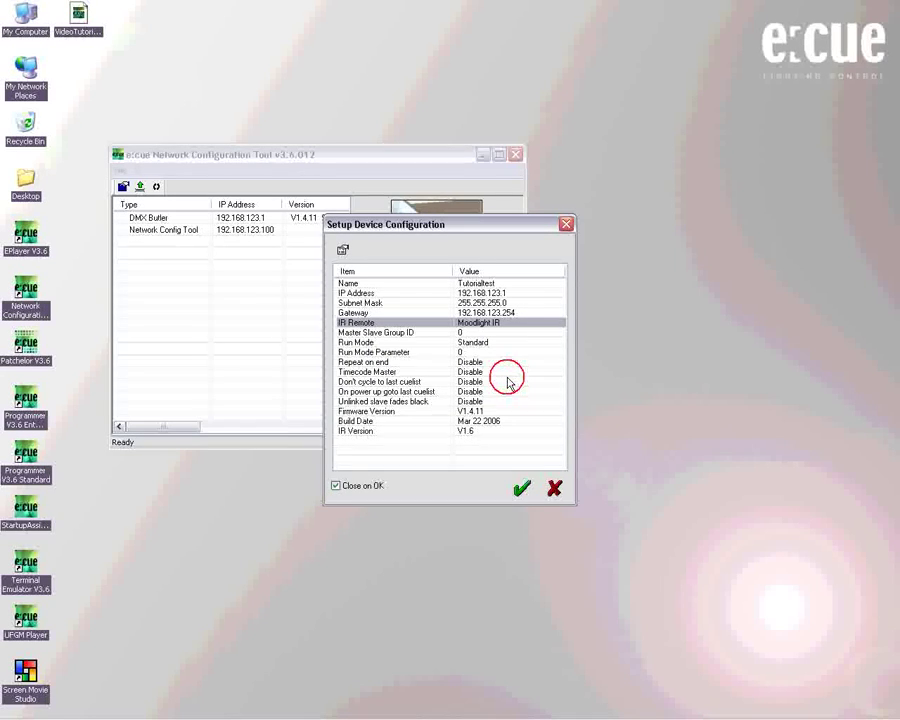
Confirm the Master Slave Group ID at 0
left_click(508, 334)
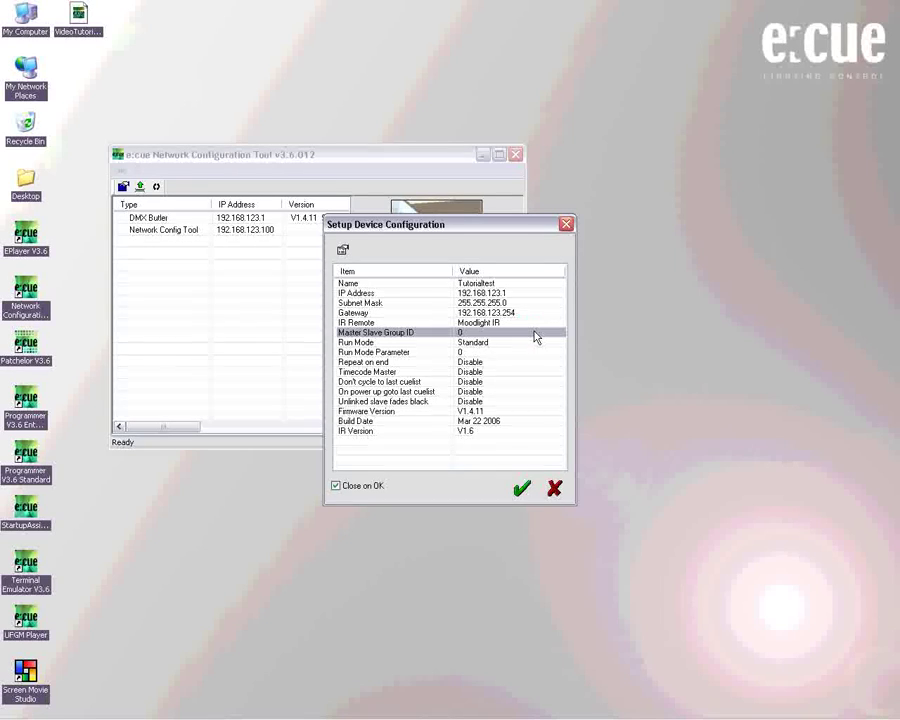
double_click(537, 336)
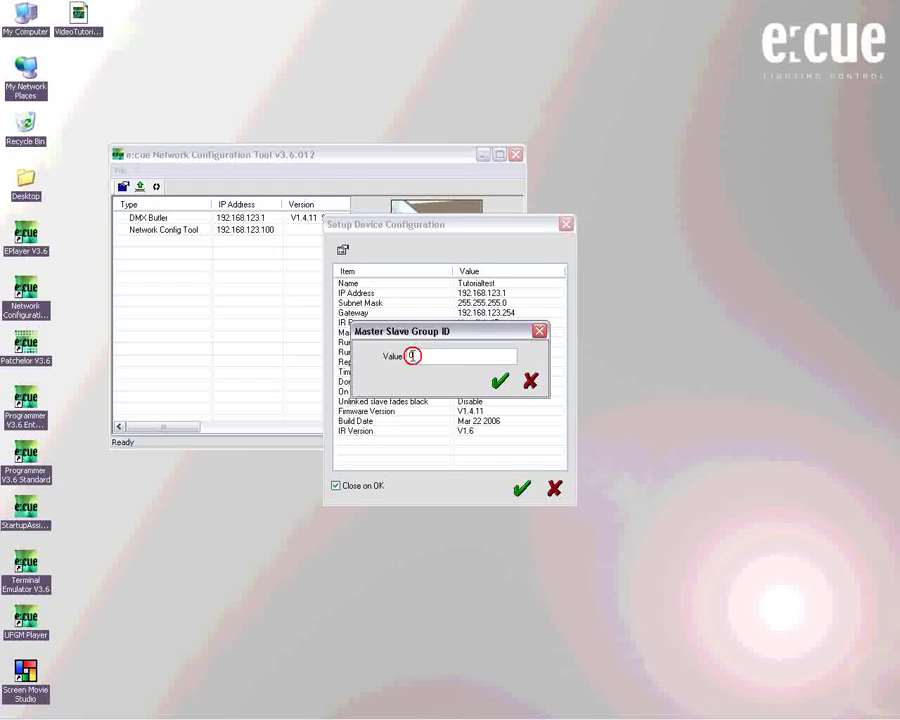
left_click(376, 357)
left_click(502, 381)
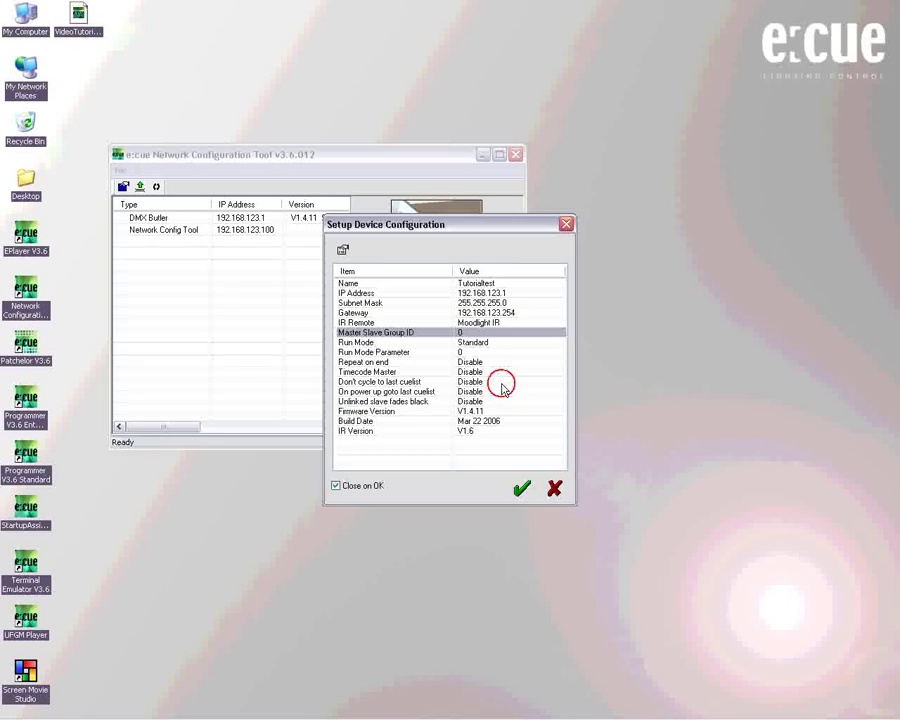
Keep the Run Mode set to Standard and confirm it
left_click(503, 344)
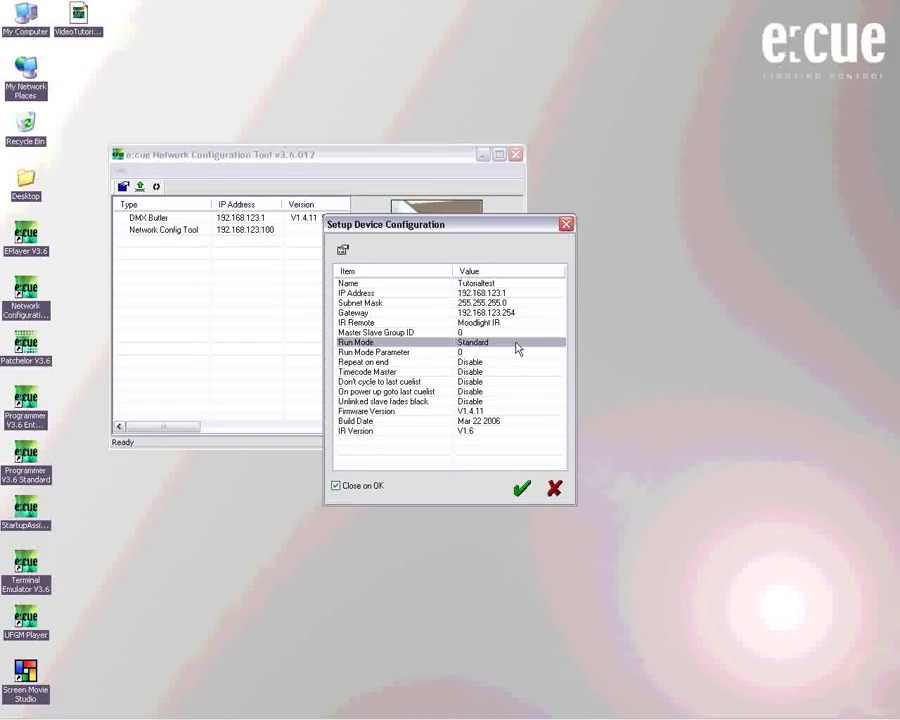
left_click(518, 347)
double_click(518, 347)
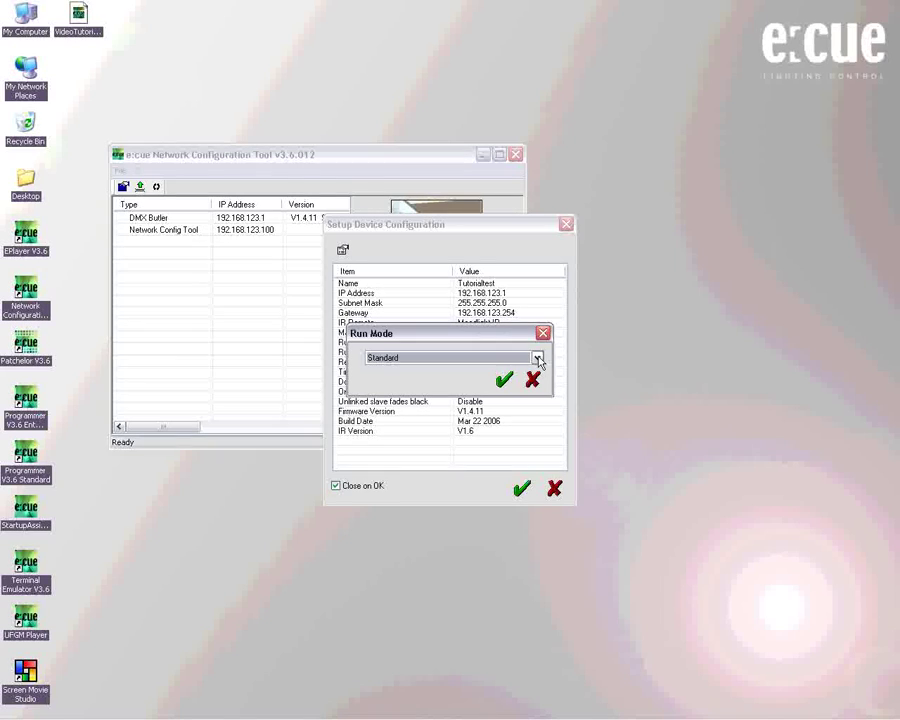
left_click(537, 358)
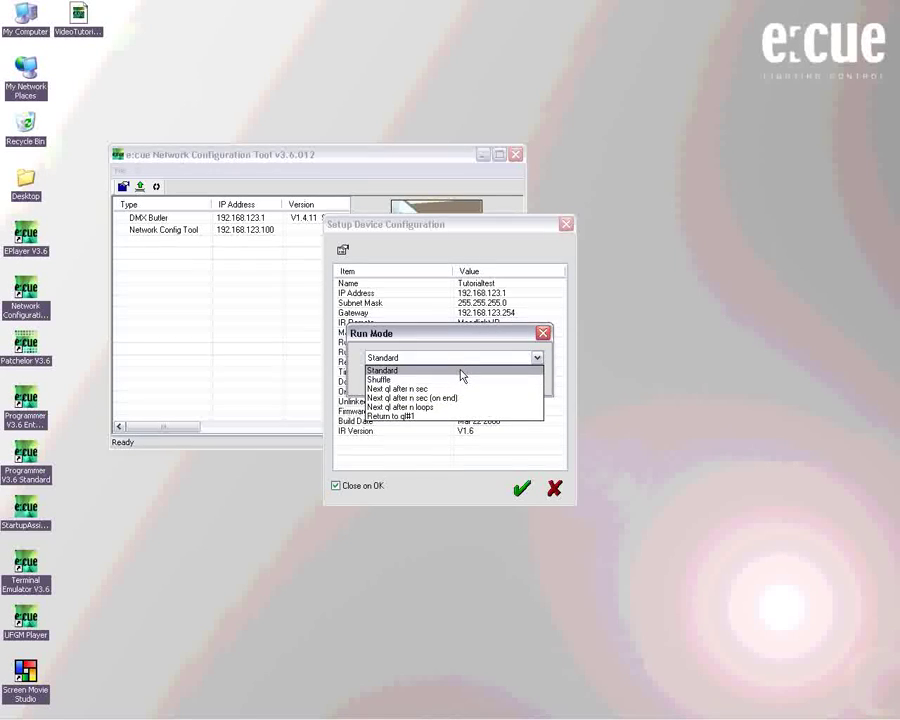
left_click(462, 372)
left_click(502, 375)
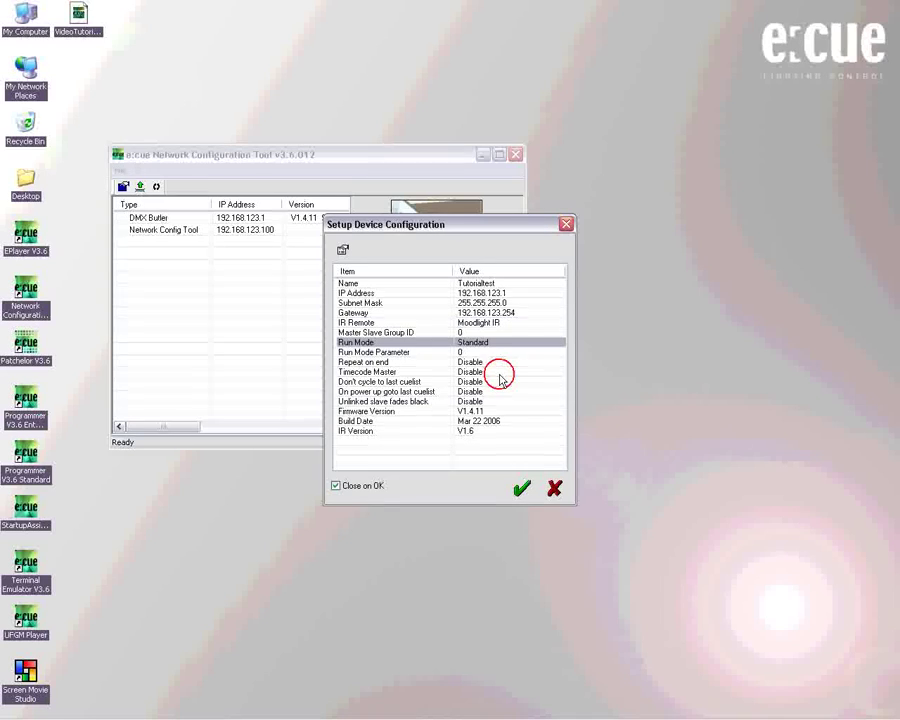
Confirm a Run Mode Parameter value of 0
left_click(495, 353)
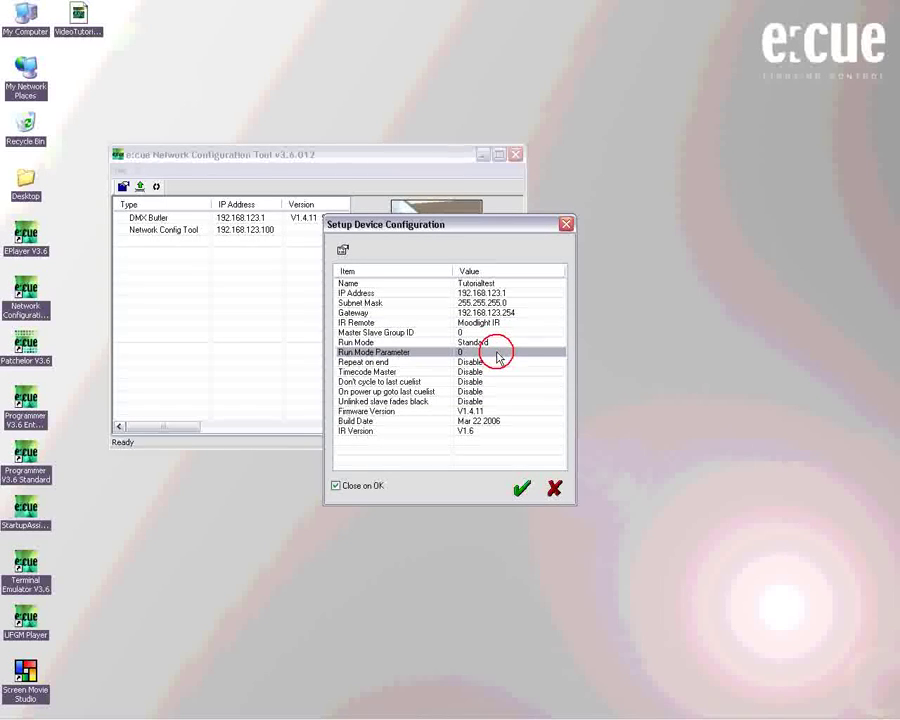
double_click(530, 352)
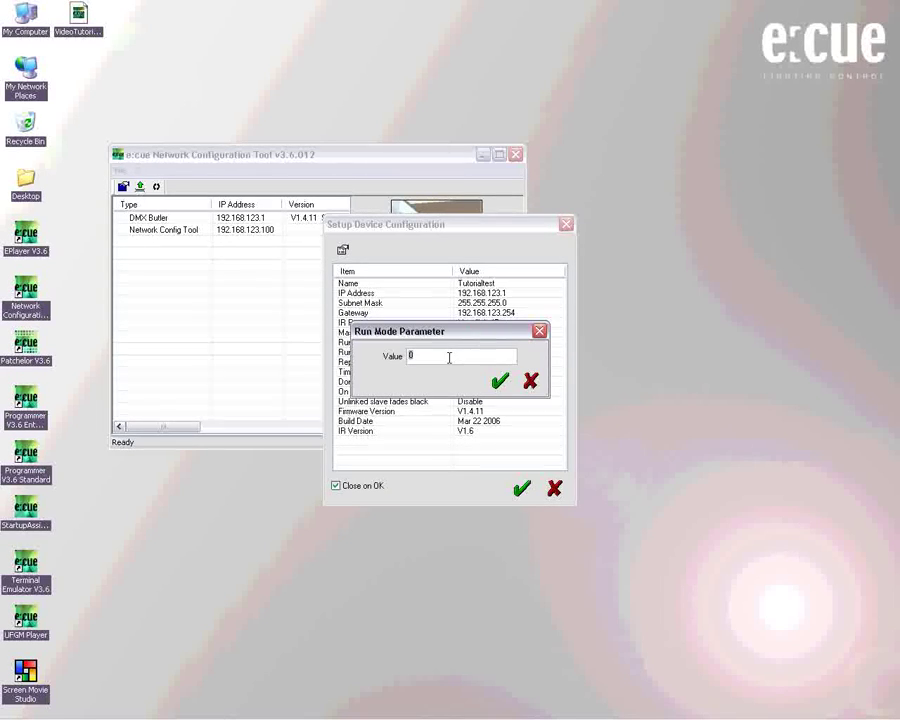
left_click_drag(467, 340, 487, 400)
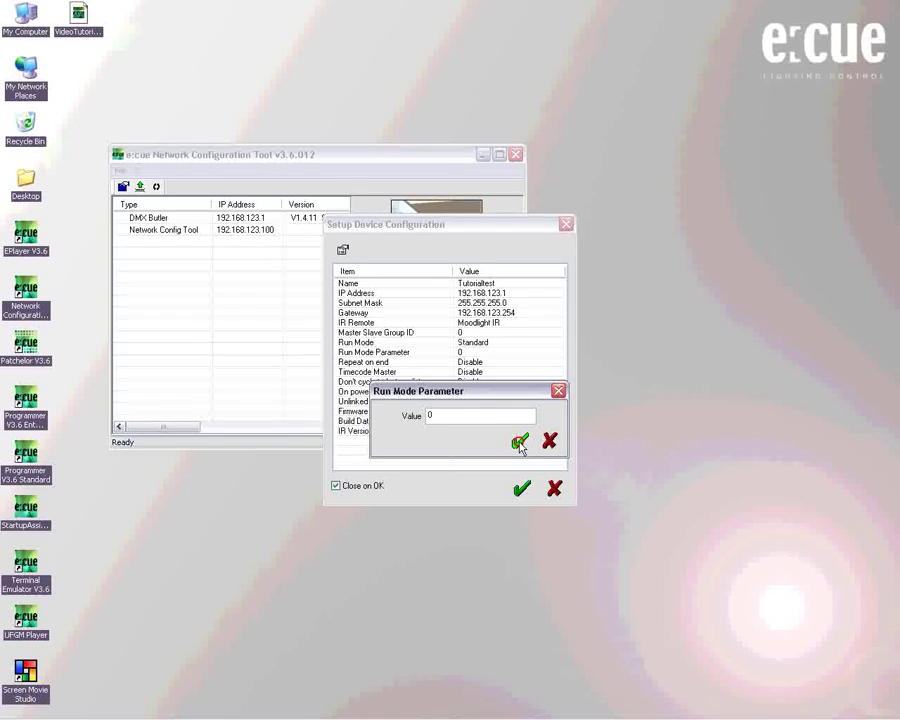
left_click(519, 441)
left_click(500, 364)
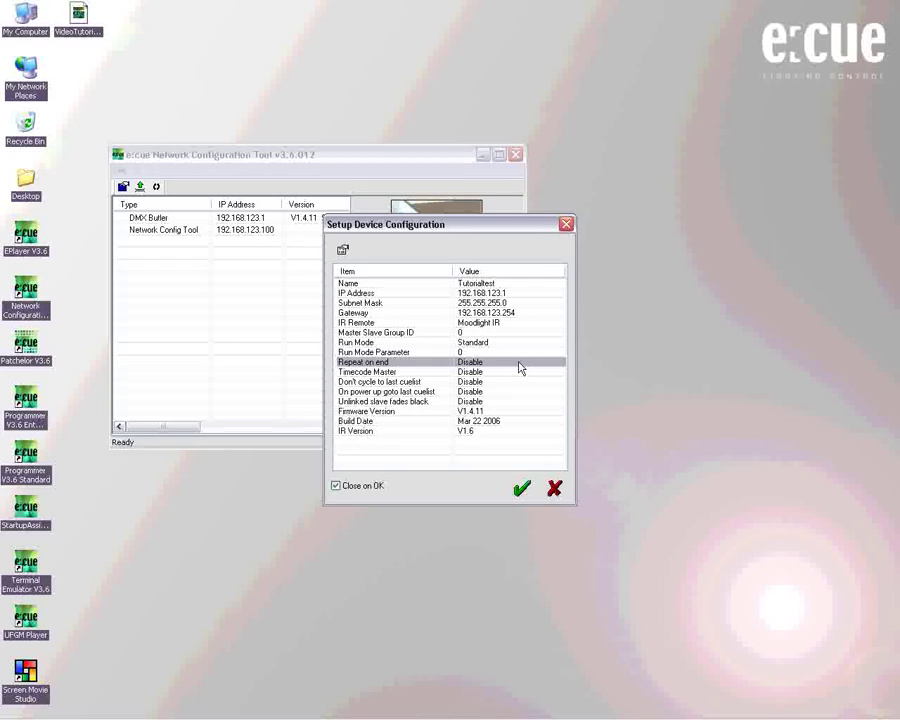
Keep Repeat on end set to Disable and confirm it
double_click(520, 368)
left_click(537, 357)
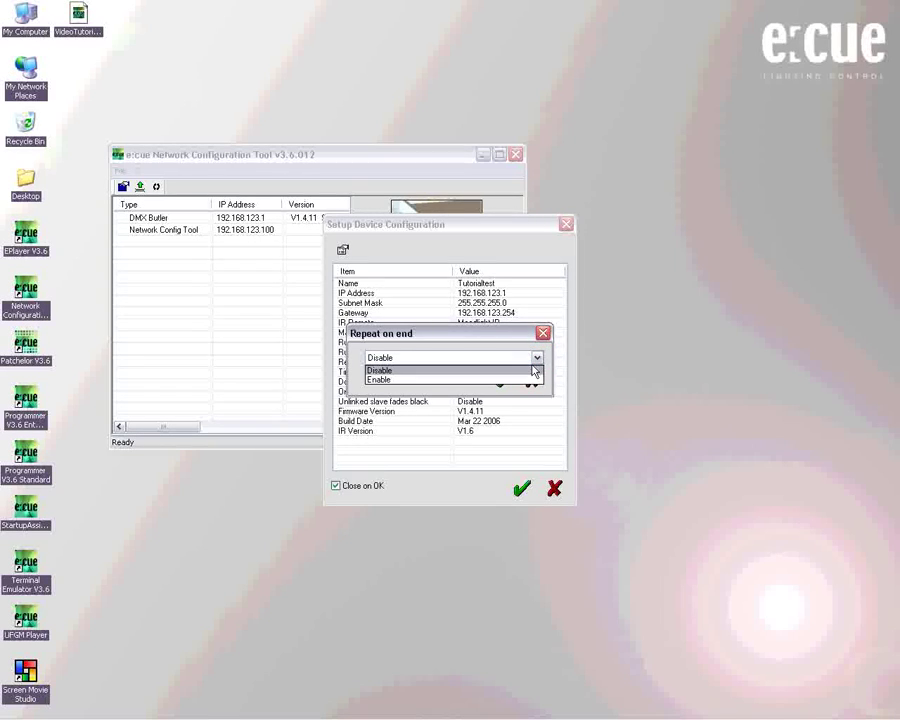
left_click(532, 371)
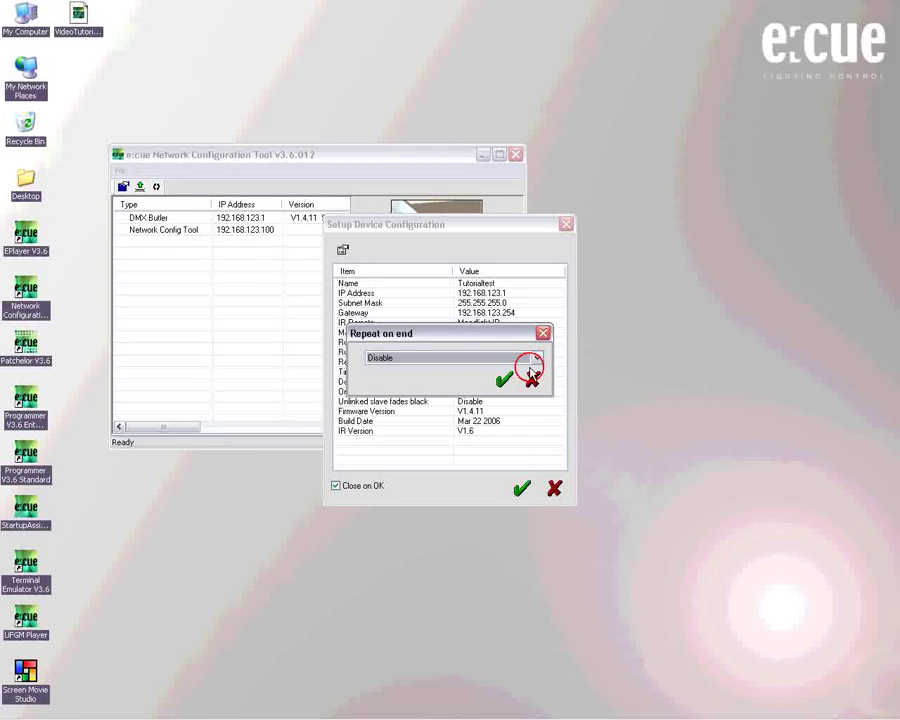
left_click(506, 382)
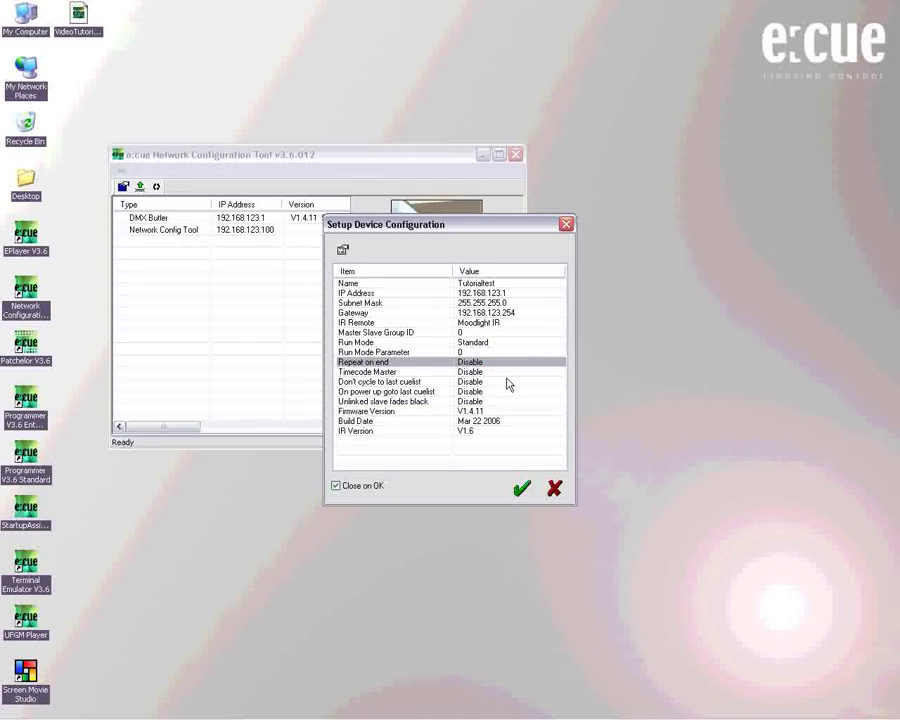
Set Timecode Master to Enable and confirm
left_click(508, 372)
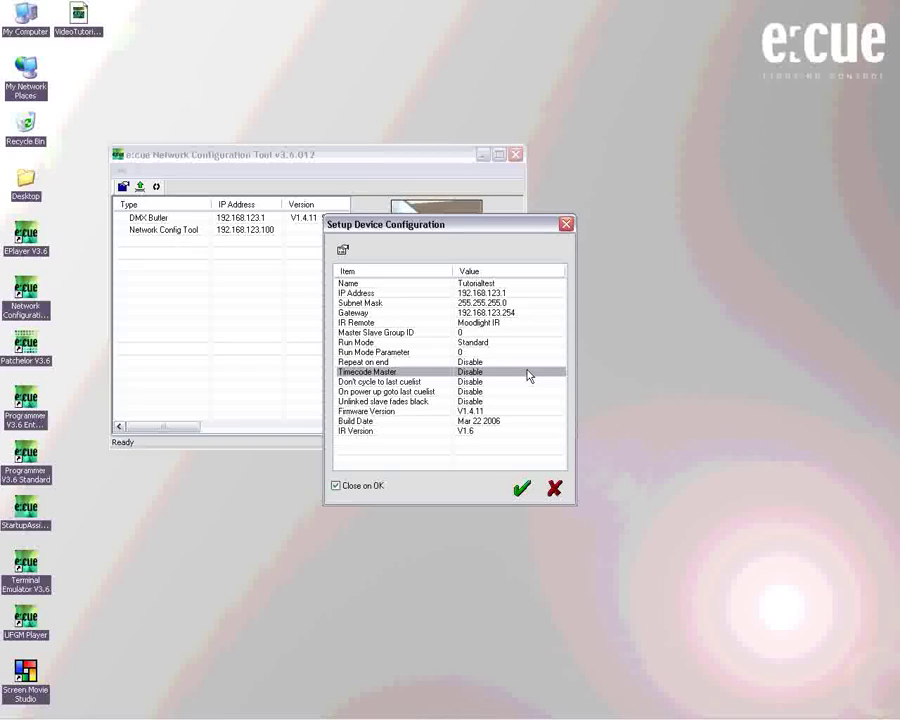
left_click(528, 371)
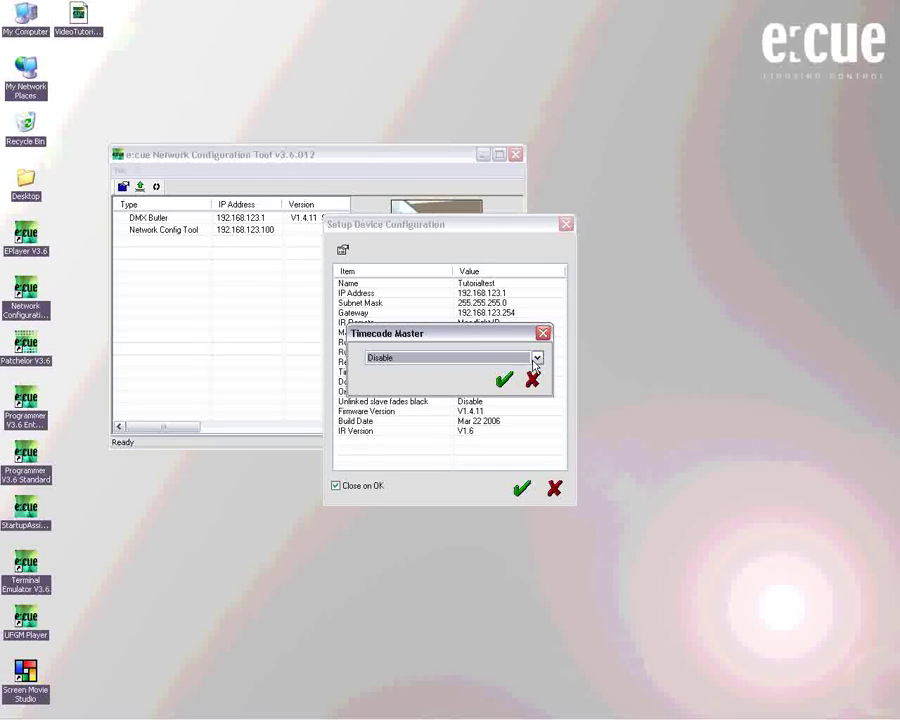
left_click(537, 357)
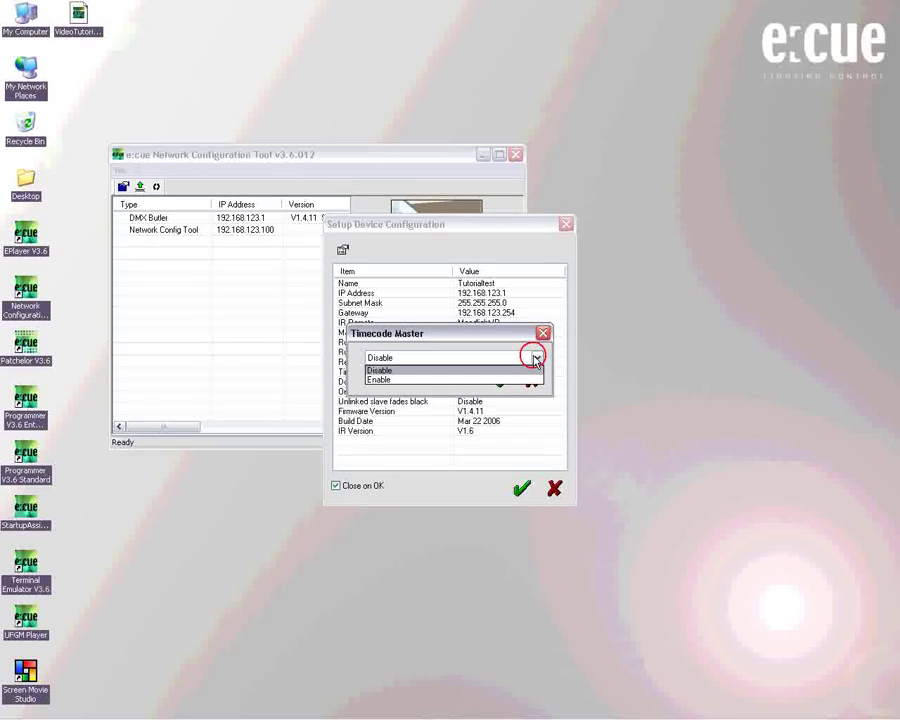
left_click(420, 381)
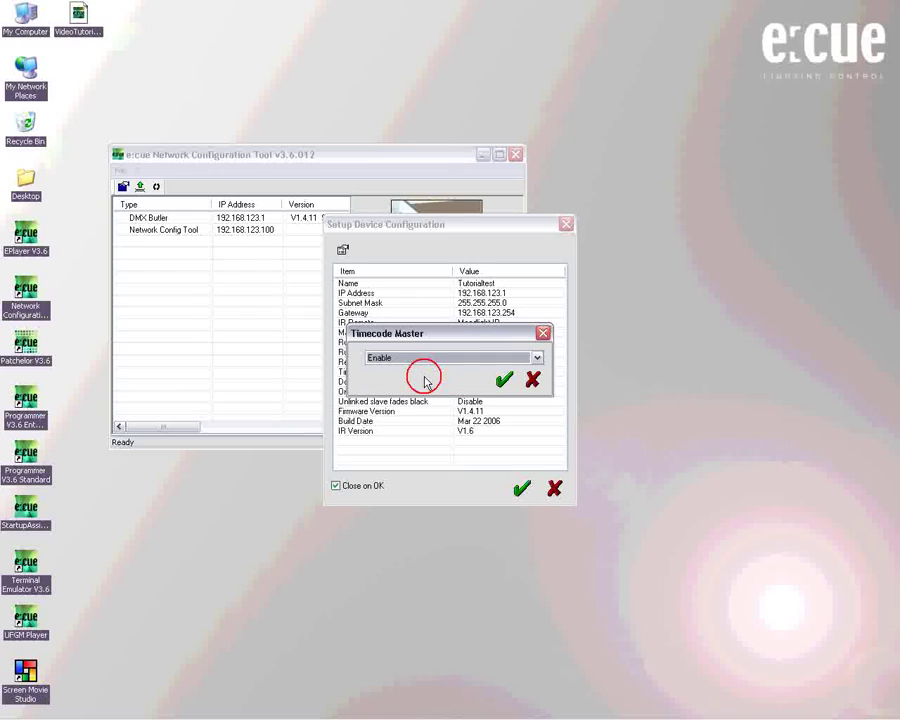
left_click(504, 380)
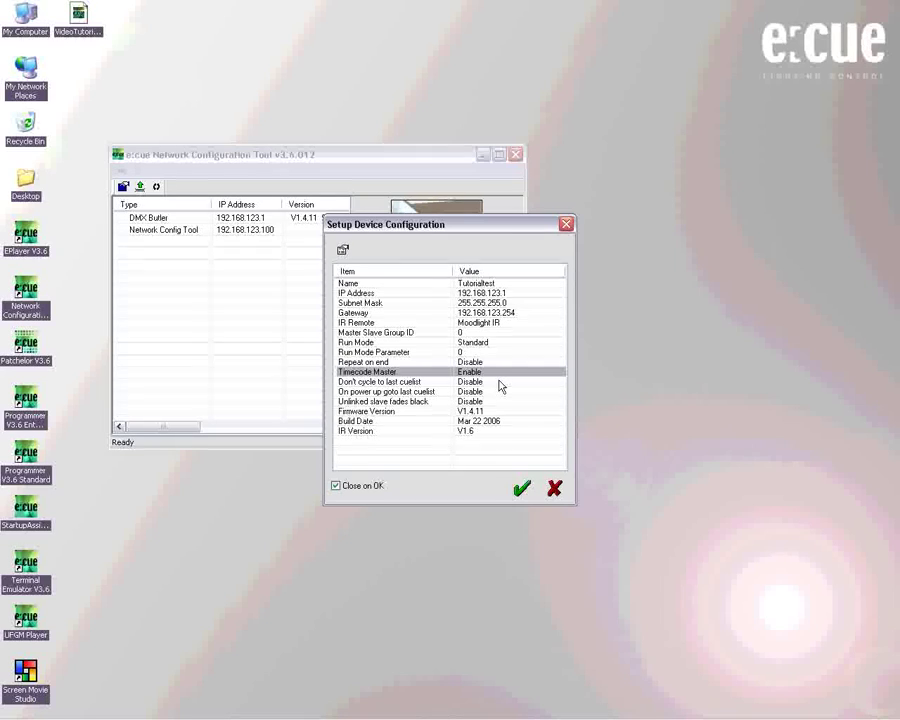
left_click(499, 383)
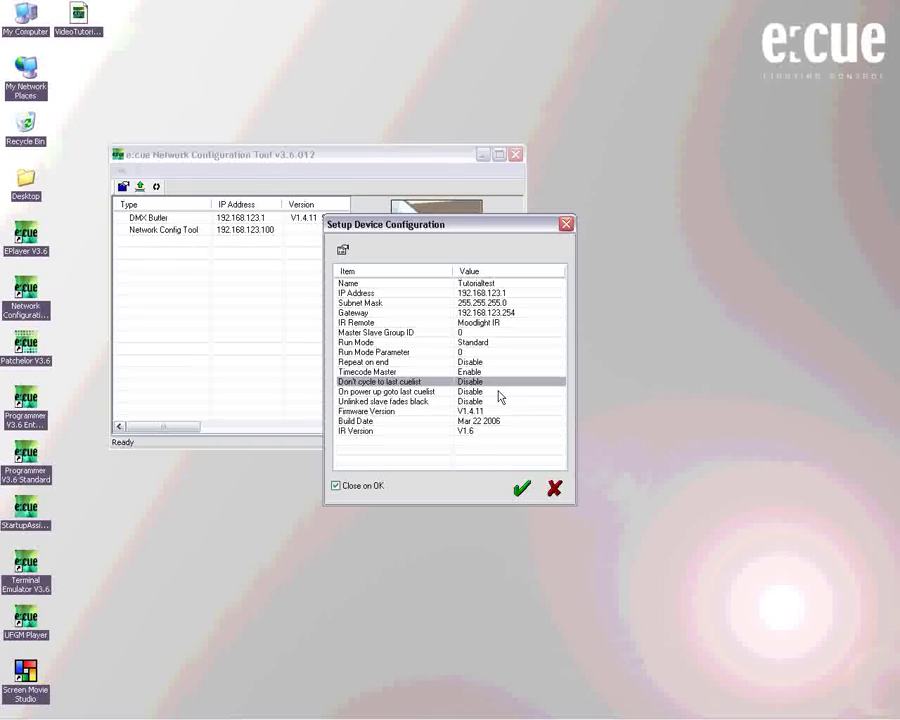
left_click(499, 394)
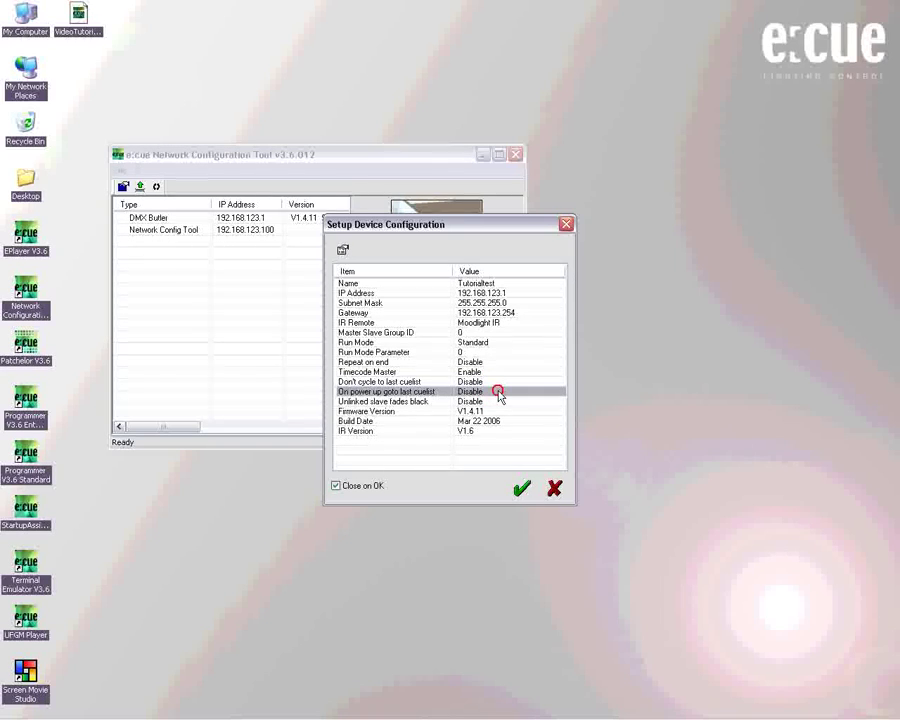
double_click(500, 394)
left_click(533, 359)
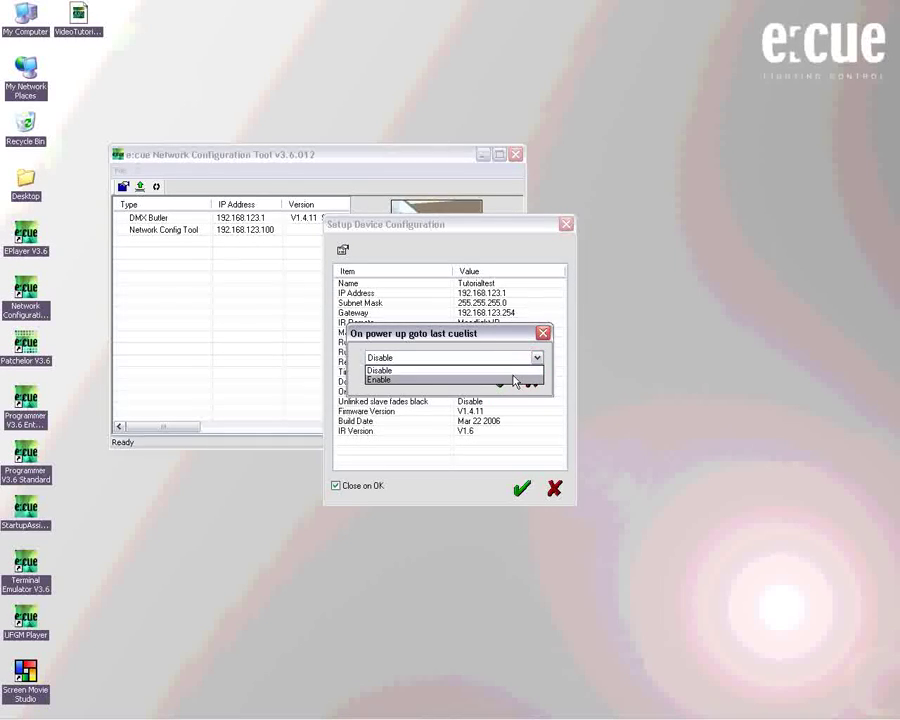
left_click(509, 372)
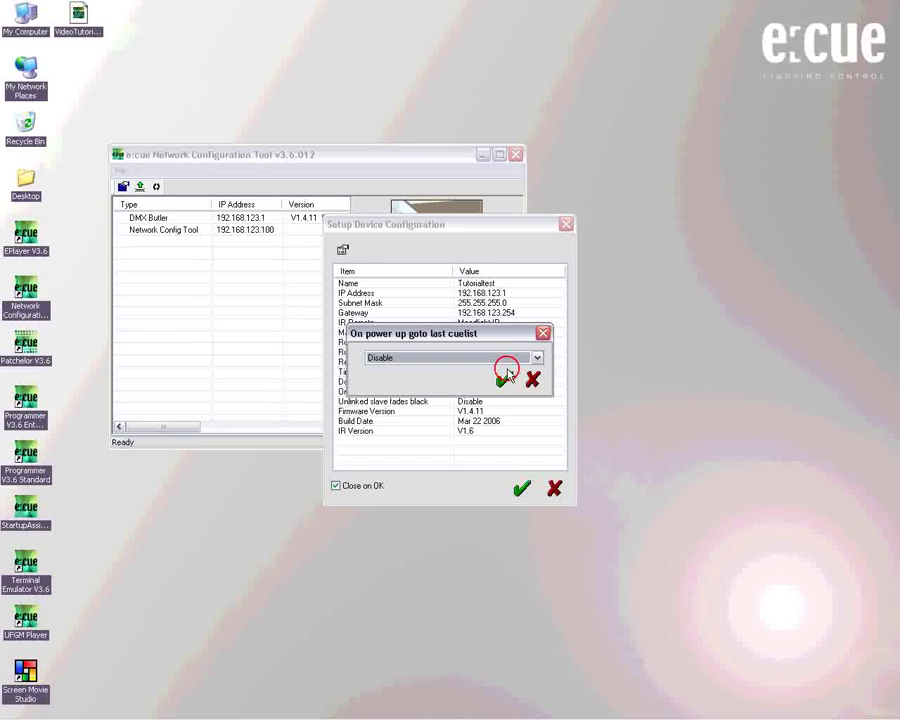
left_click(532, 382)
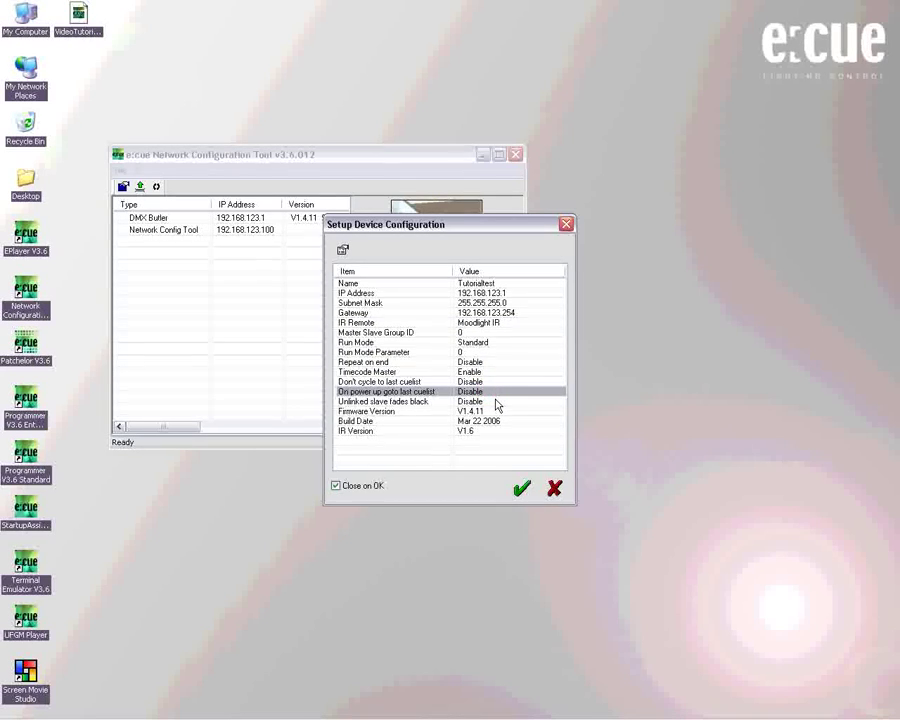
left_click(495, 402)
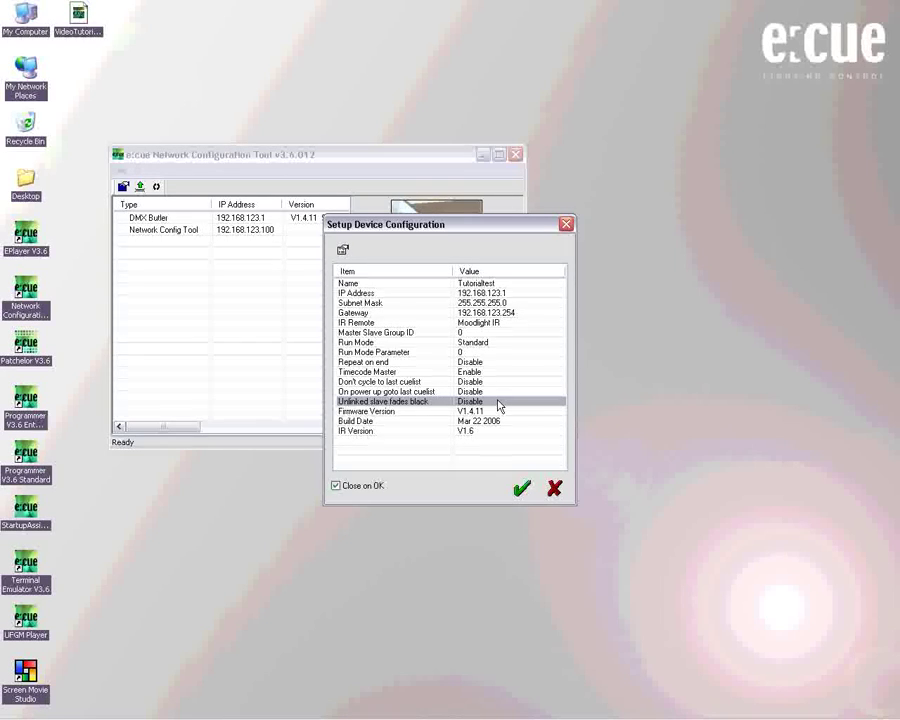
left_click(499, 411)
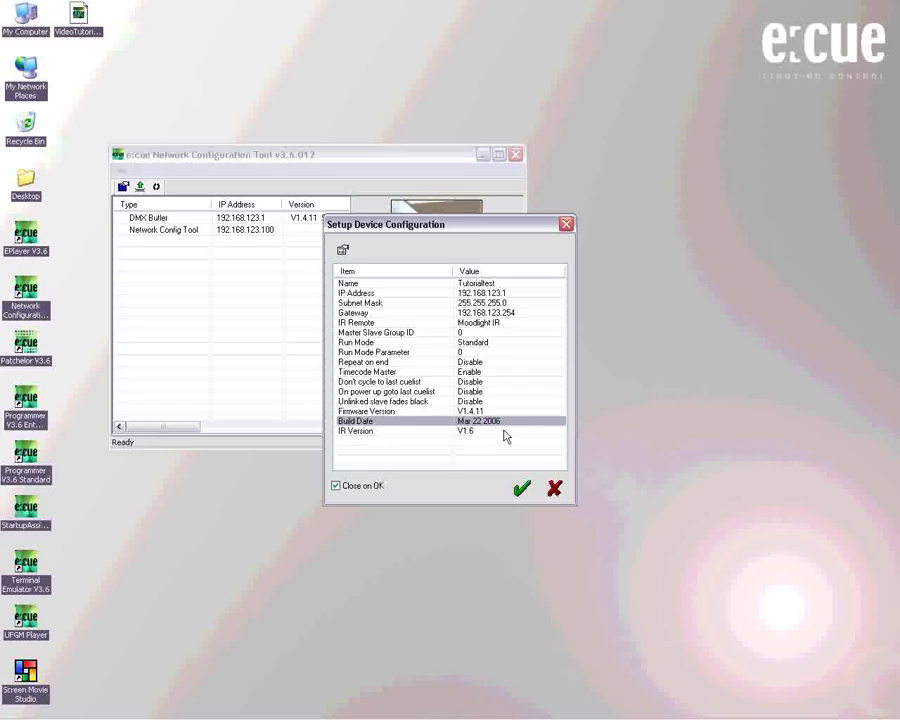
left_click(506, 432)
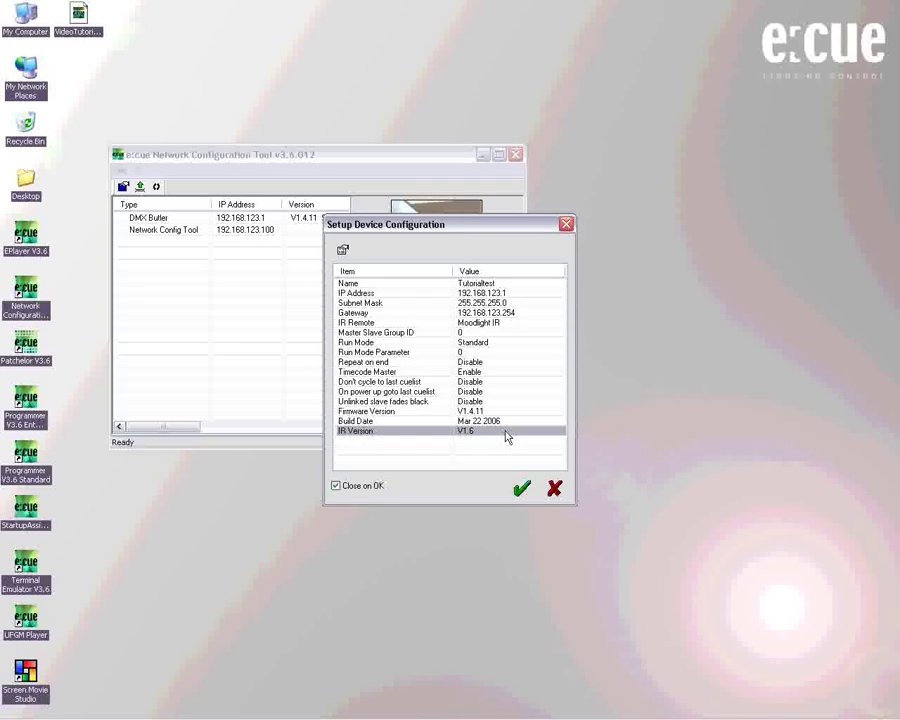
Apply the Setup Device Configuration changes and close the dialog
left_click(521, 489)
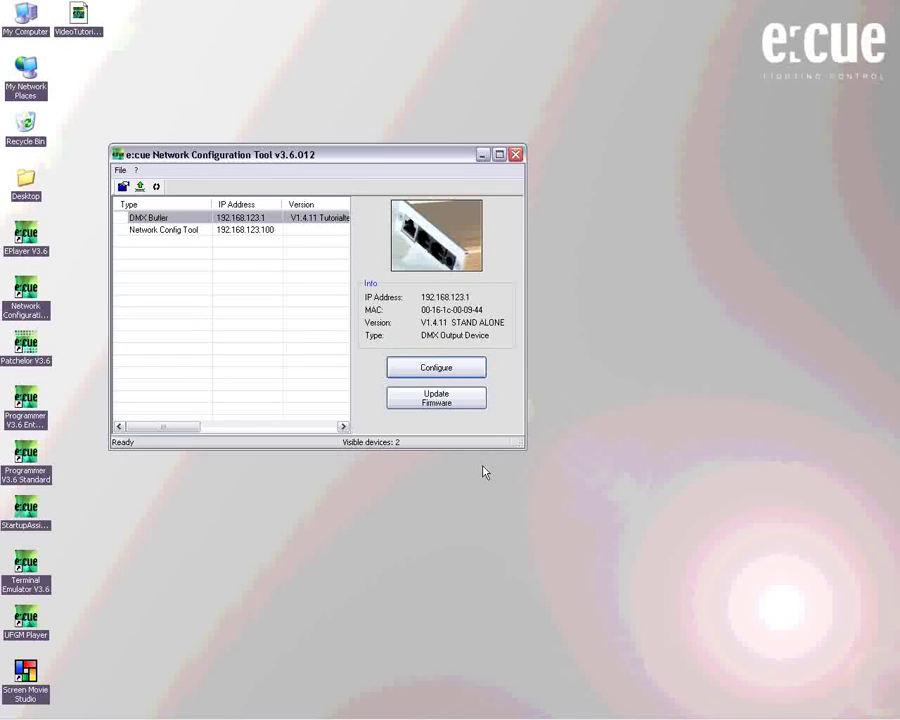